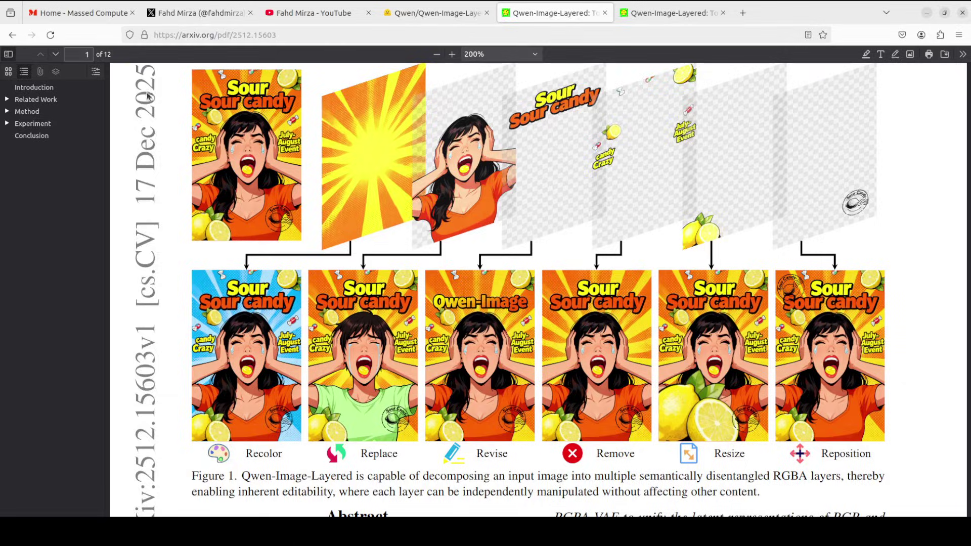
# Open the Qwen-Image-Layered arXiv paper (2512.15603) at Figure 1's layer decomposition examples.
pyautogui.click(551, 13)
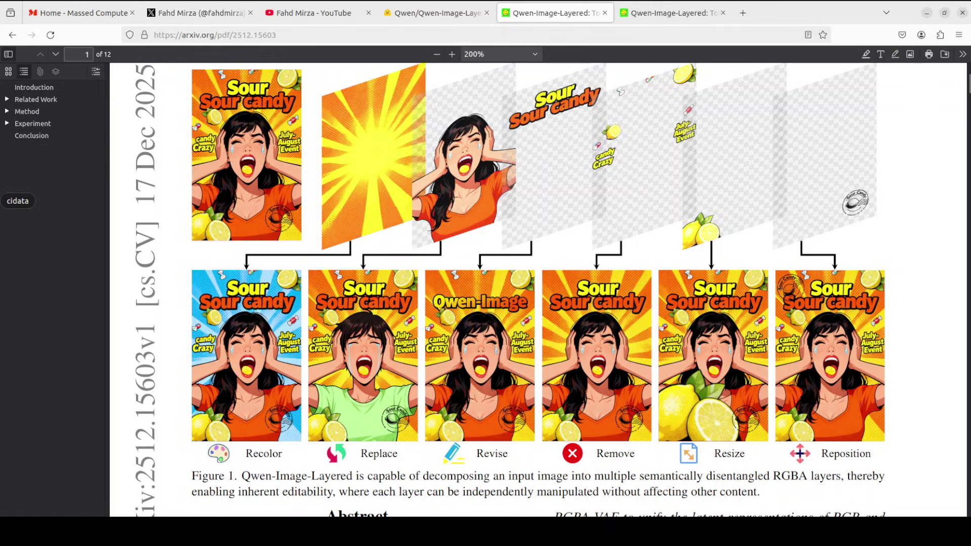
# Look over the Hugging Face model card and YouTube channel, ending on the paper's Figure 4.
pyautogui.click(444, 14)
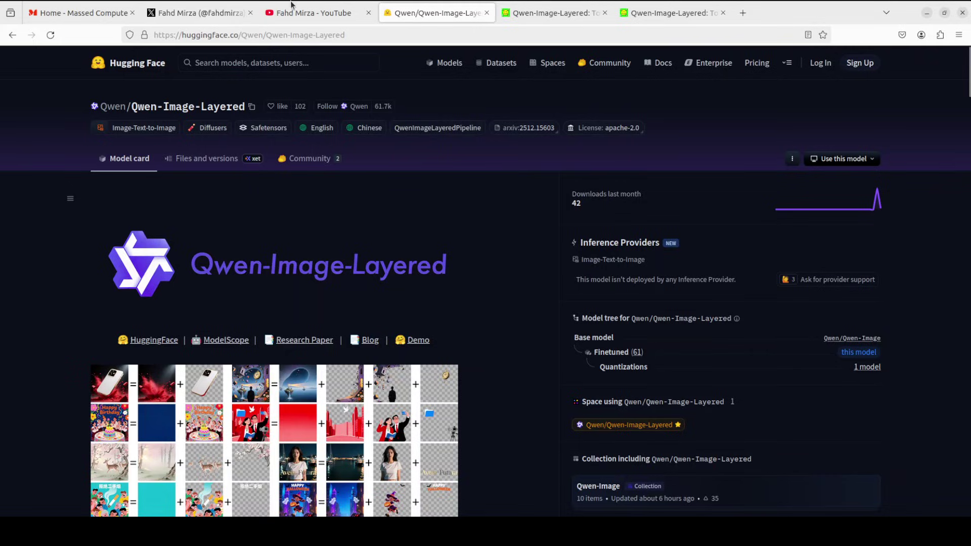
pyautogui.click(329, 15)
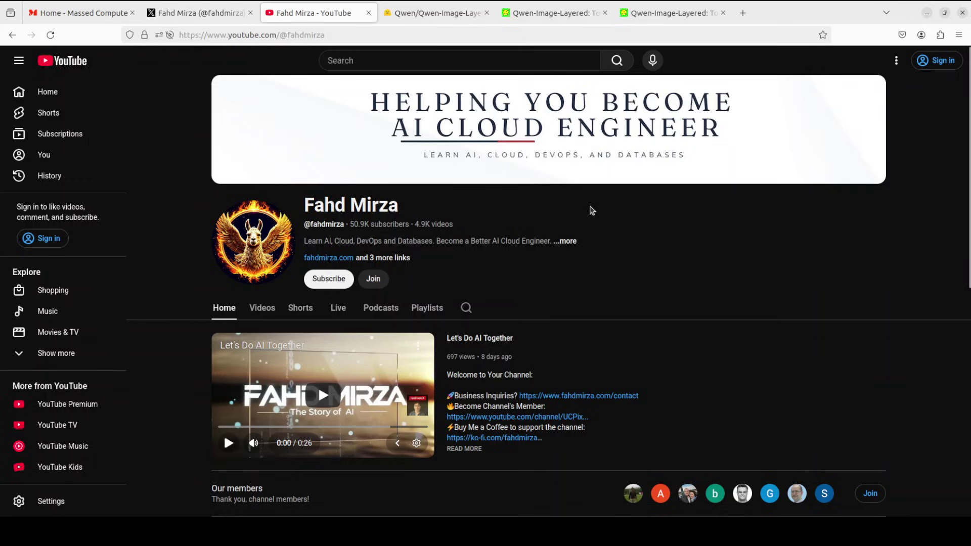
pyautogui.click(657, 14)
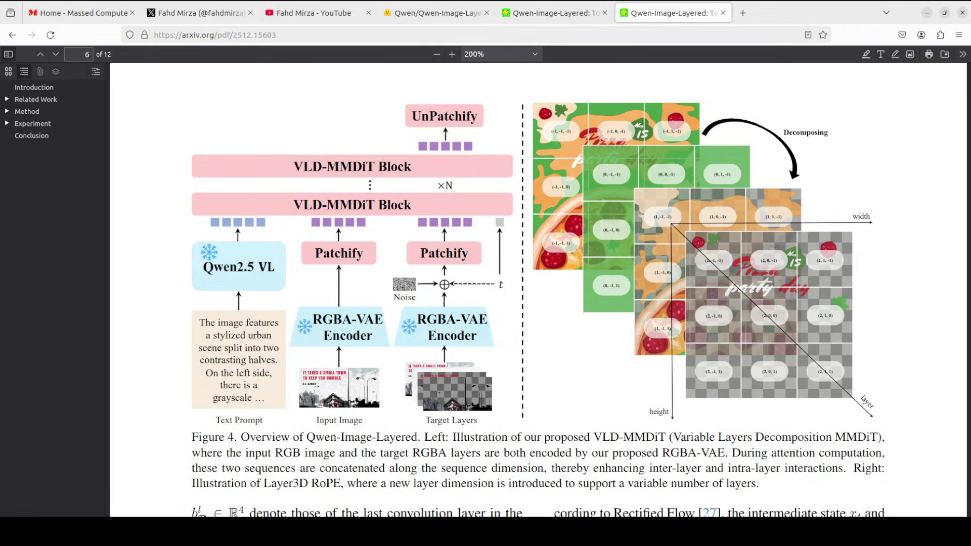
# Rerun nvidia-smi in the terminal to confirm the H100 GPU.
pyautogui.hotkey('alt', 'Tab')
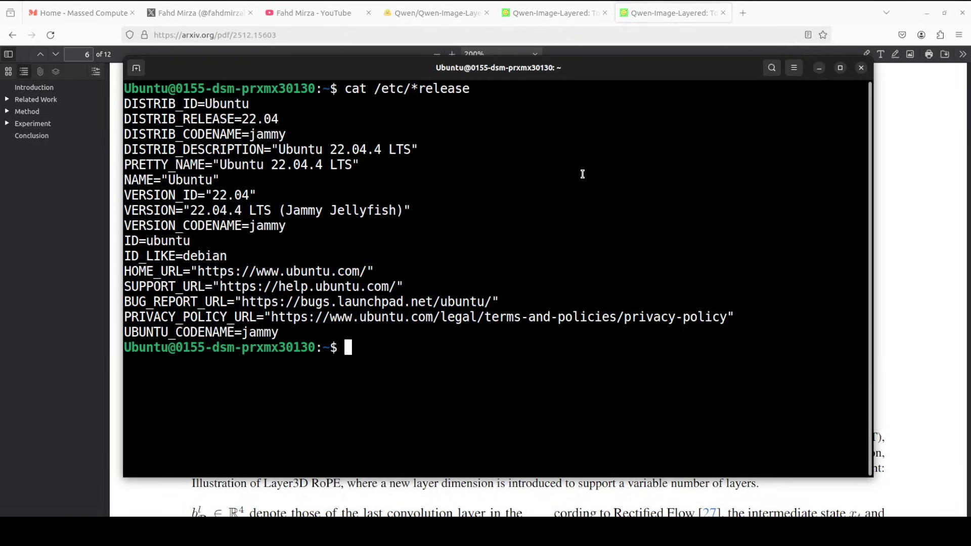
pyautogui.press('Up')
pyautogui.press('Up')
pyautogui.press('Return')
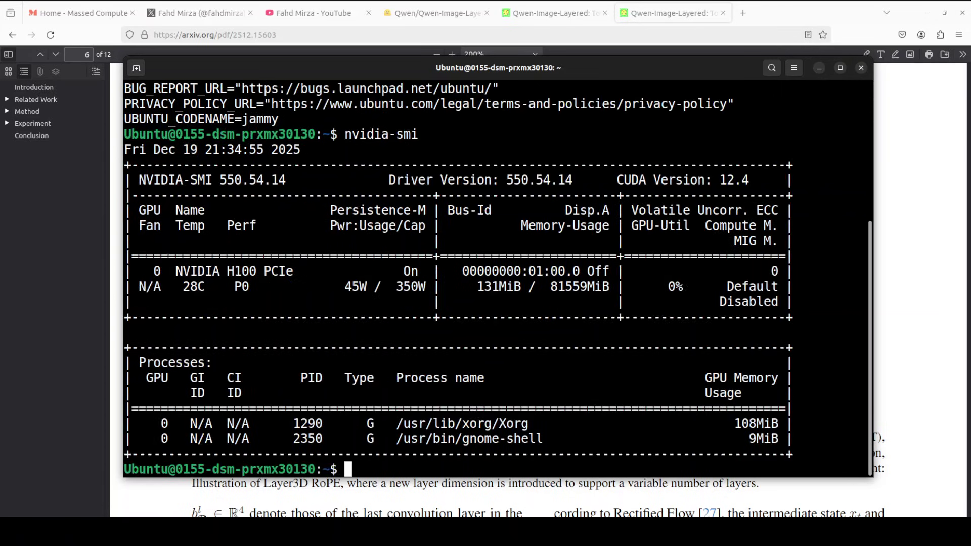
# Paste and run the conda command creating the Python 3.11 environment ai.
pyautogui.rightClick(471, 226)
pyautogui.click(505, 261)
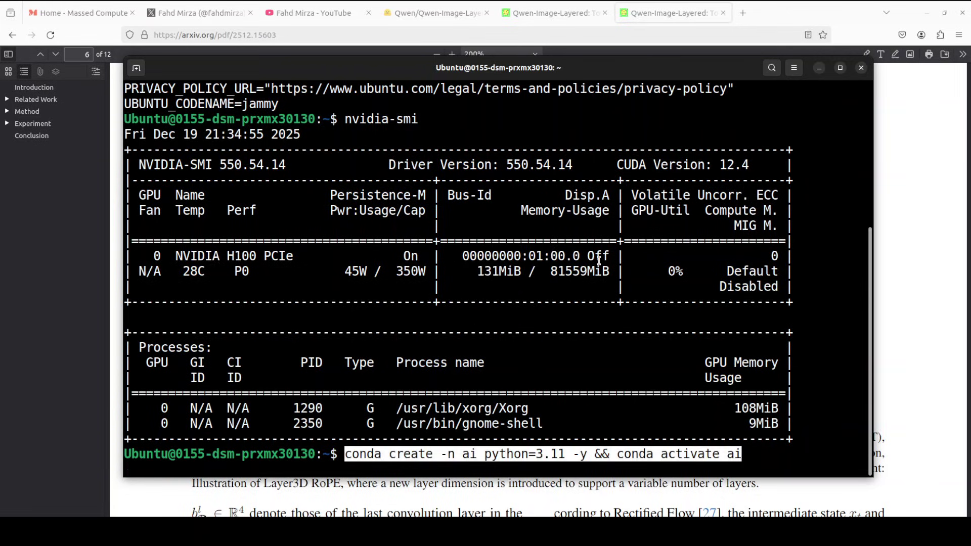
pyautogui.press('Return')
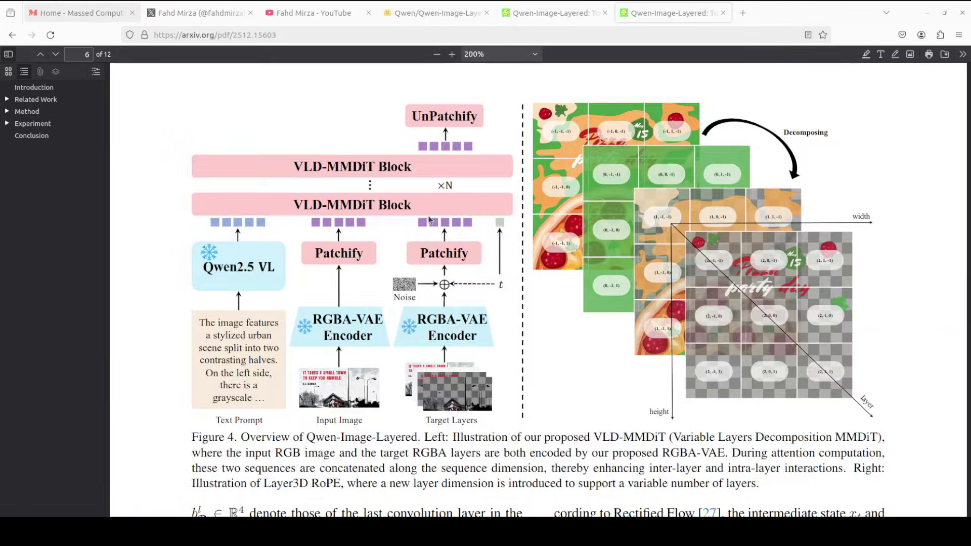
pyautogui.hotkey('ctrl', '1')
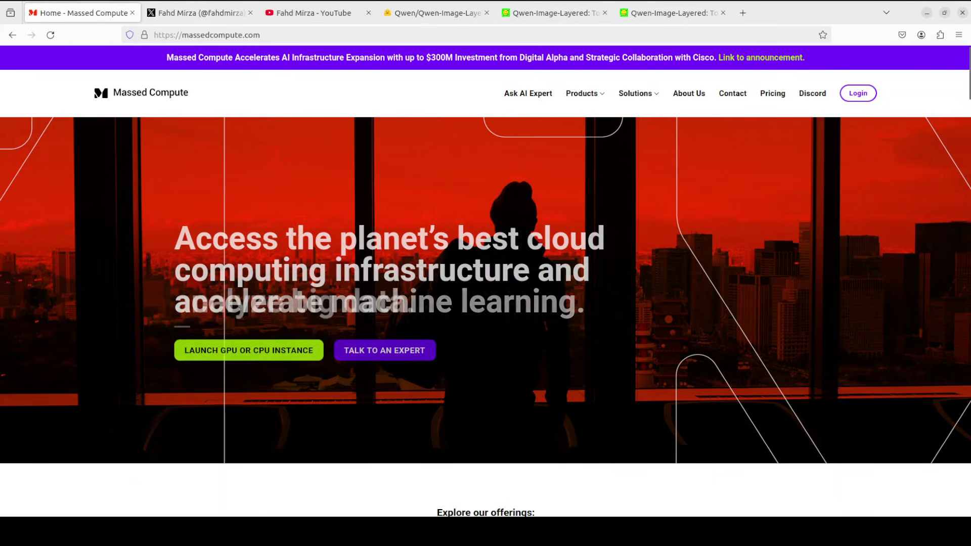
# Glance at the X profile, return to Massed Compute, then bring the terminal back.
pyautogui.hotkey('ctrl', 'Tab')
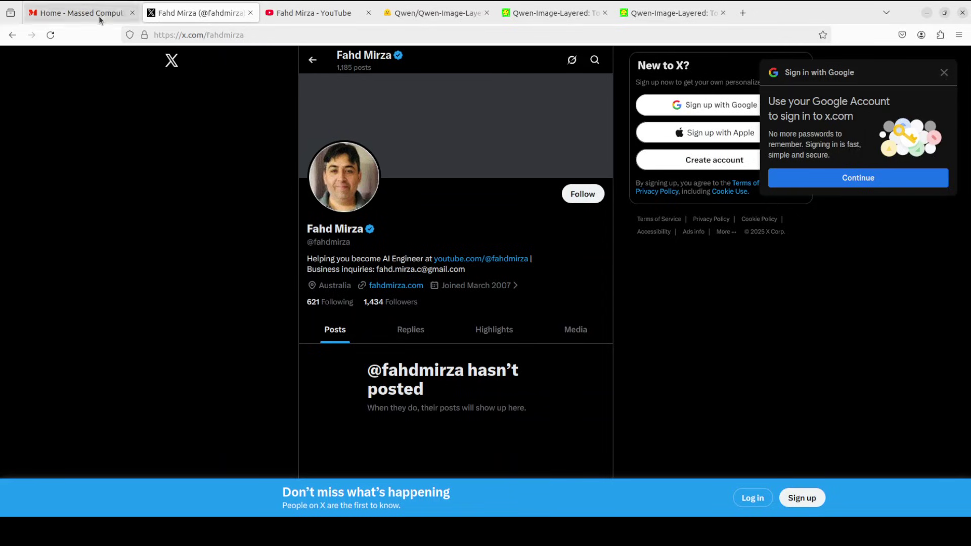
pyautogui.click(83, 13)
pyautogui.click(9, 186)
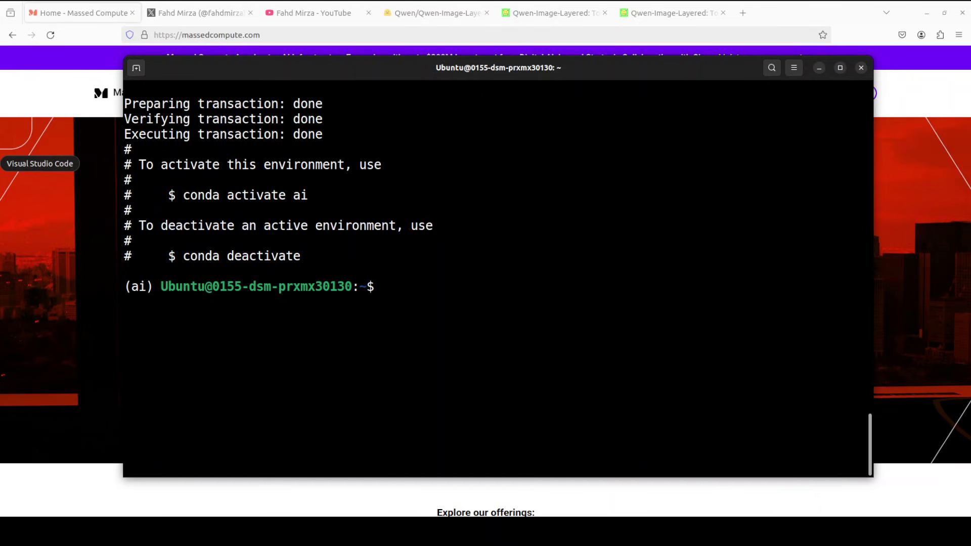
# Paste and run the pip installs for diffusers from GitHub and python-pptx.
pyautogui.rightClick(498, 174)
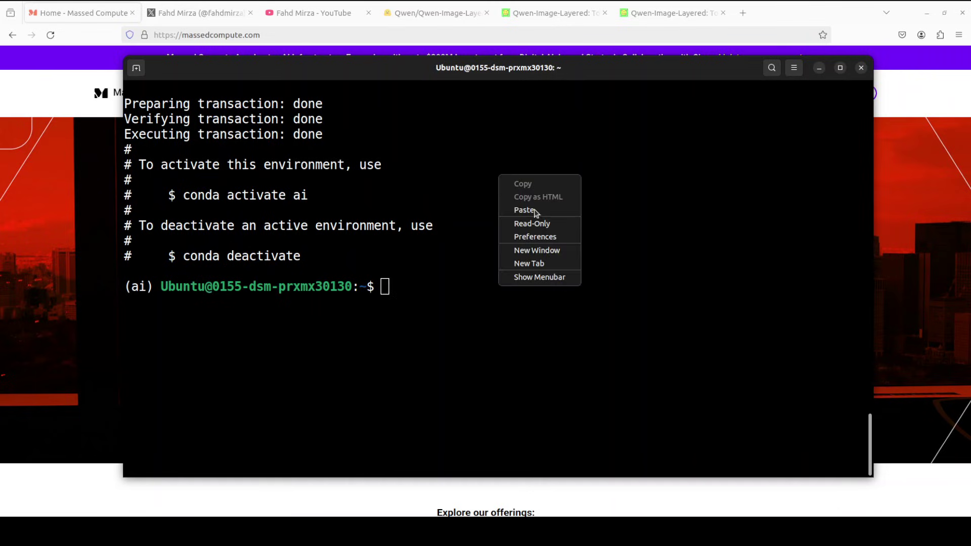
pyautogui.click(523, 210)
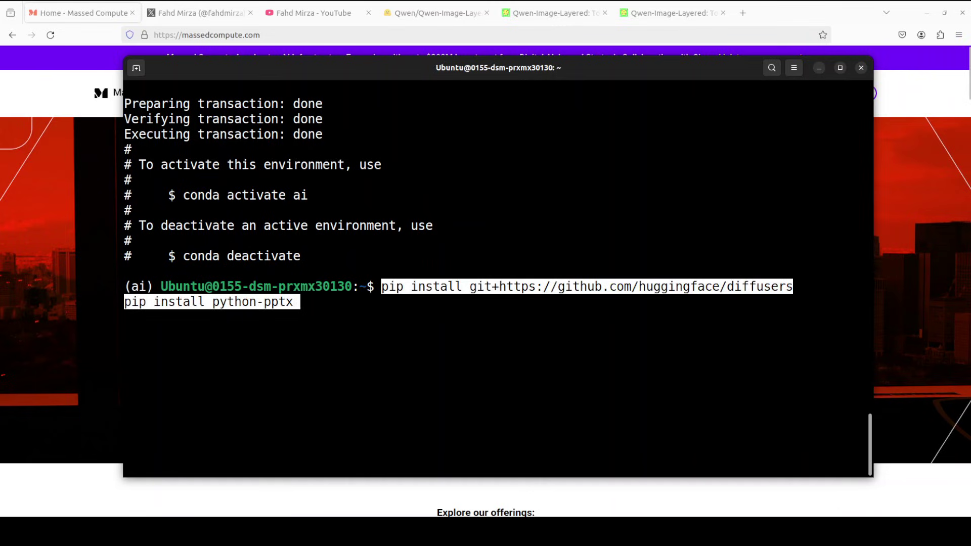
pyautogui.press('Return')
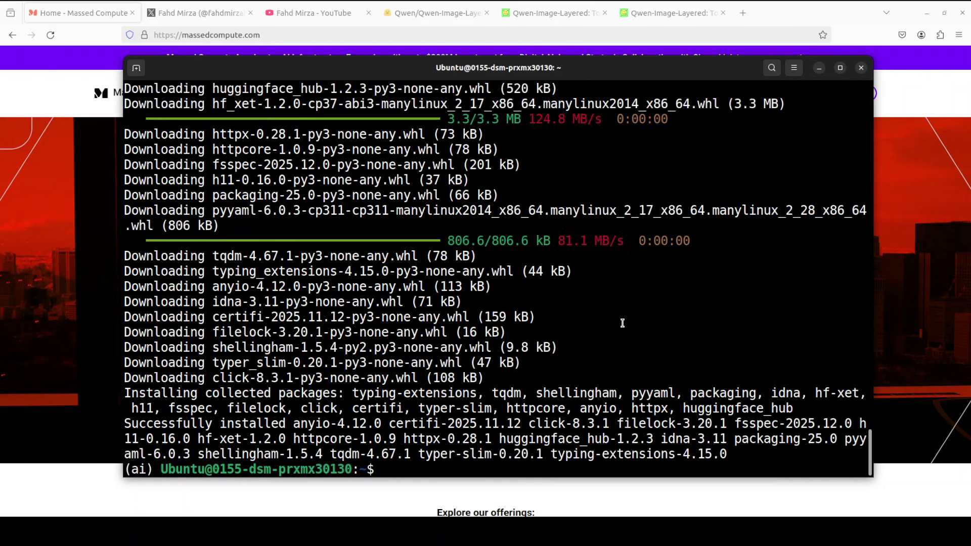
# Clear the terminal and type python app.py at the prompt.
pyautogui.write('clear')
pyautogui.press('Return')
pyautogui.write('pytho')
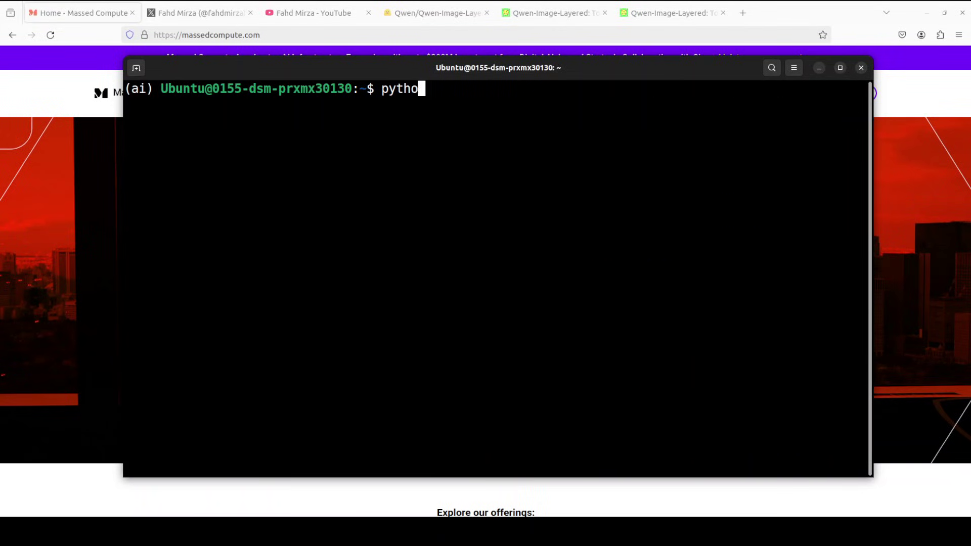
pyautogui.write('n app.py')
# Scroll through the Gradio script in VS Code that loads the Qwen-Image-Layered pipeline.
pyautogui.click(15, 164)
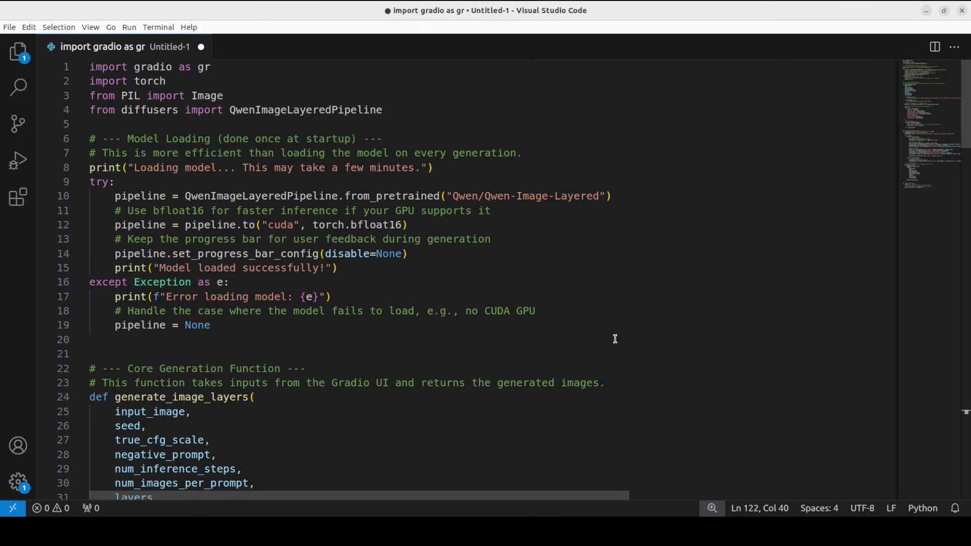
pyautogui.scroll(-5, 614, 338)
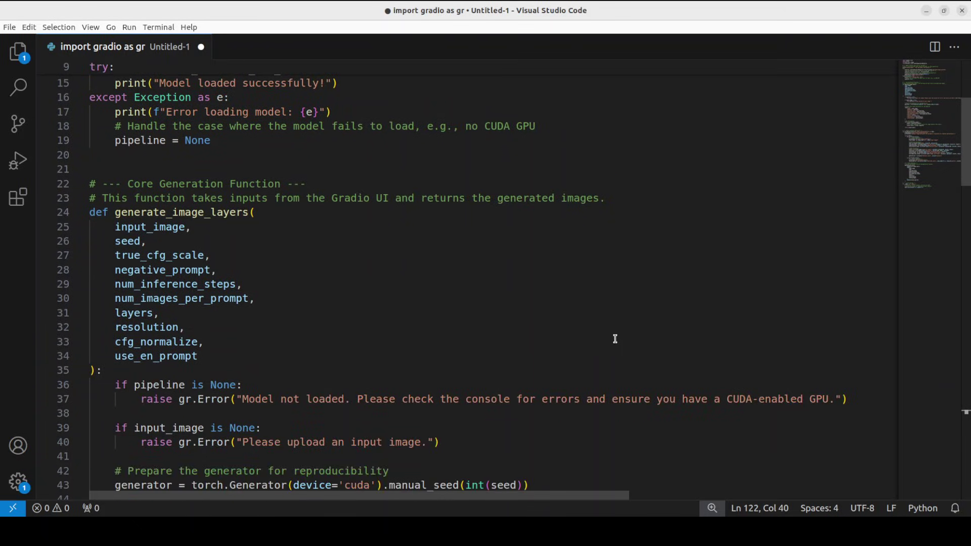
pyautogui.scroll(5, 615, 337)
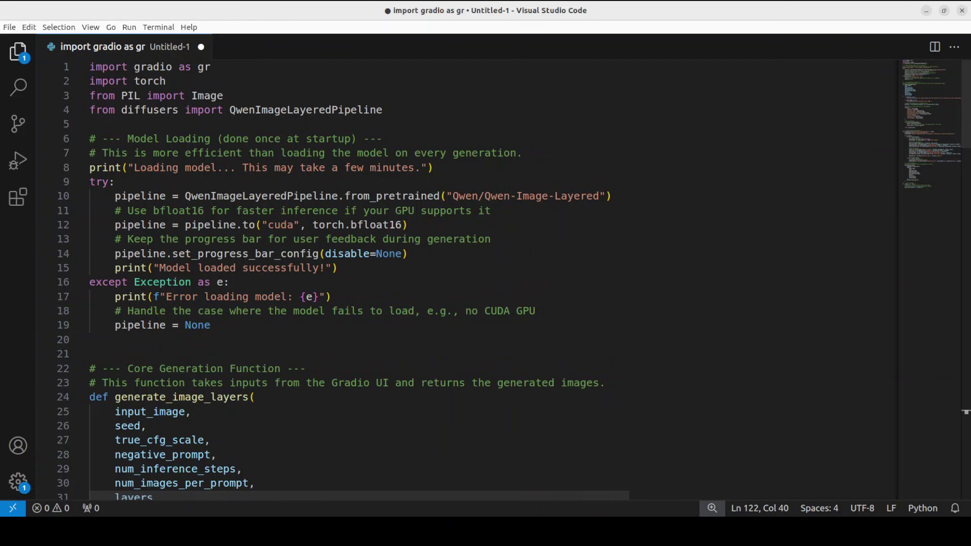
pyautogui.click(20, 156)
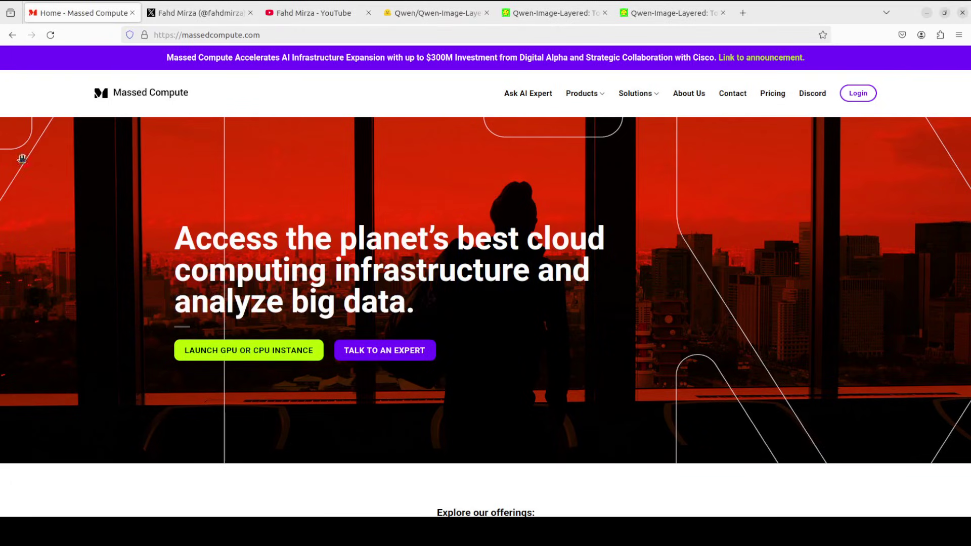
pyautogui.hotkey('alt', 'Tab')
# Run python app.py until Gradio serves on port 7860, highlighting the pipeline line in VS Code.
pyautogui.press('Return')
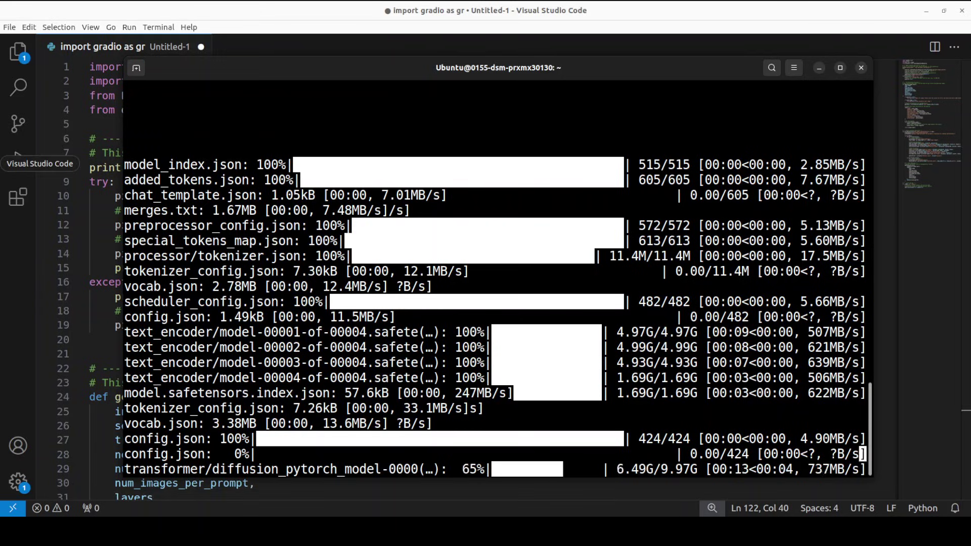
pyautogui.click(2, 177)
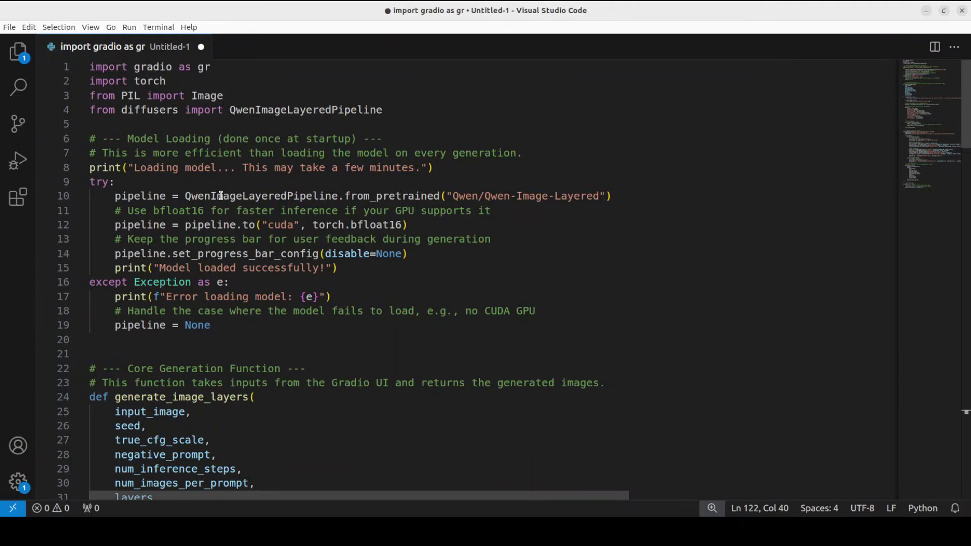
pyautogui.moveTo(221, 196); pyautogui.dragTo(568, 195)
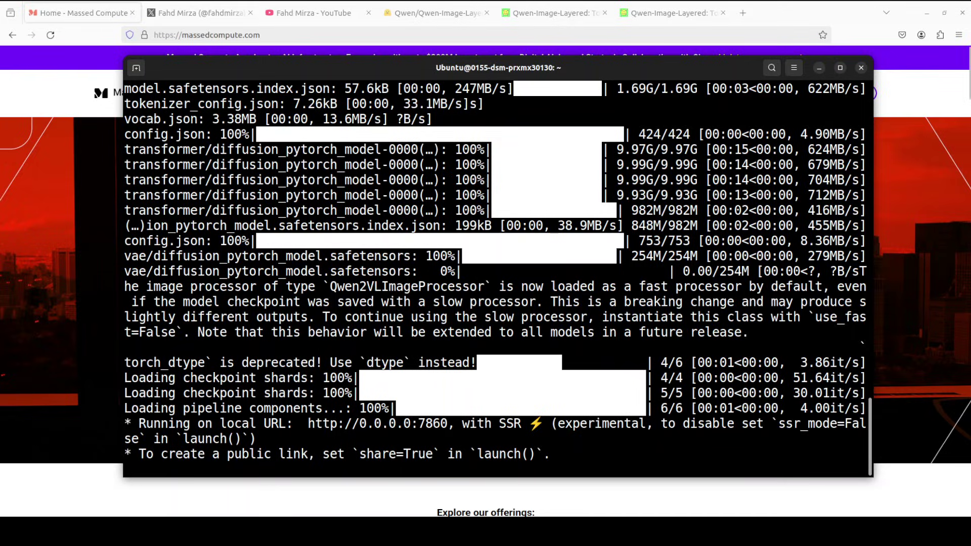
# Load the local Gradio app address in a new Firefox tab.
pyautogui.click(743, 14)
pyautogui.click(744, 14)
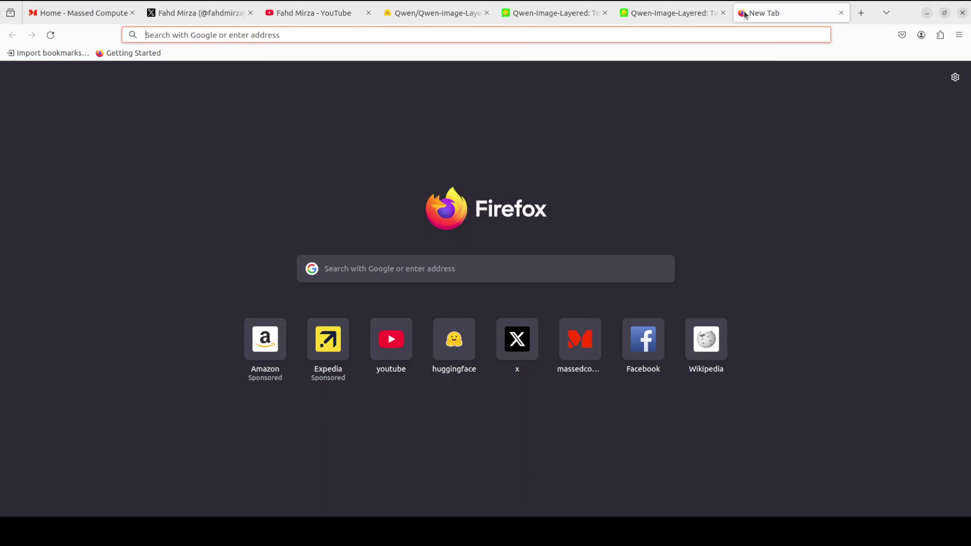
pyautogui.write('http://localhost:7860')
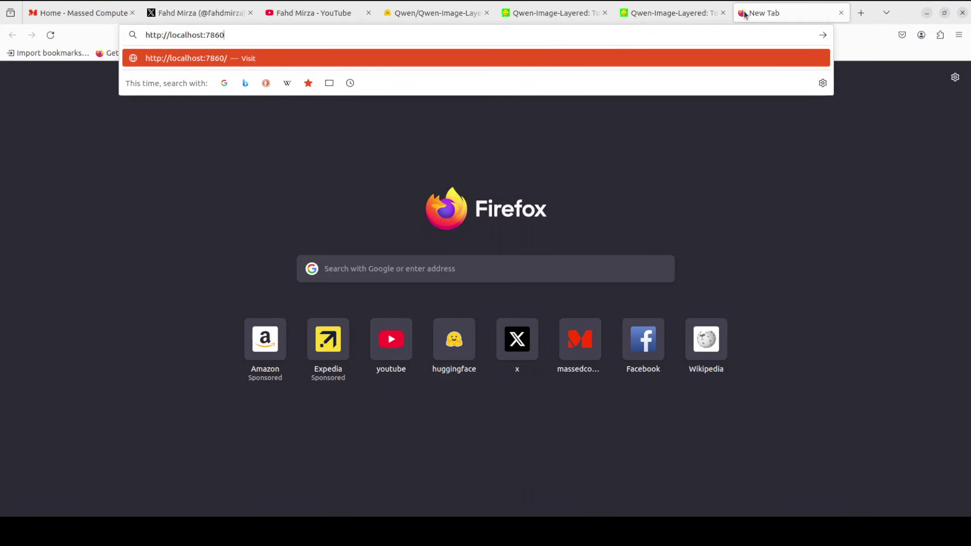
pyautogui.press('Return')
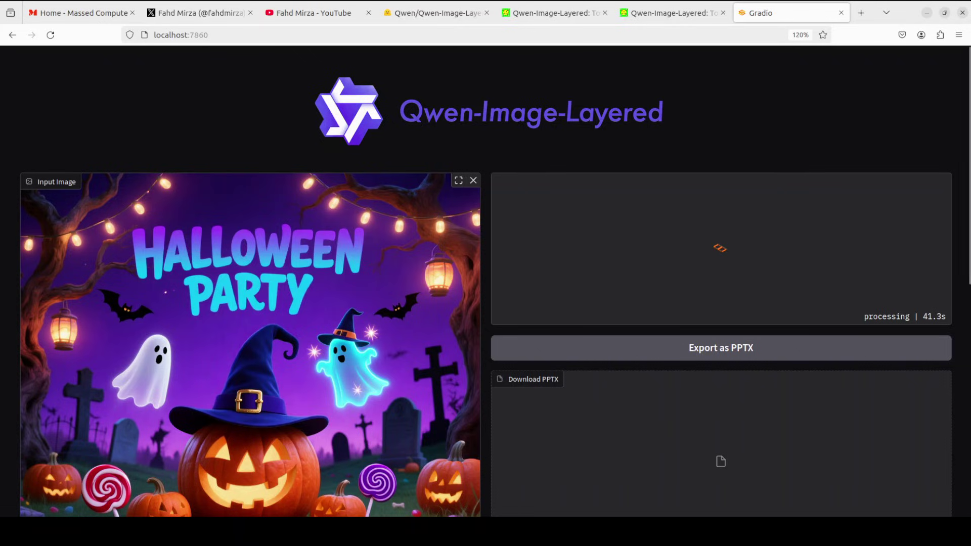
# Scroll the page to follow the Halloween image's decomposition timer.
pyautogui.scroll(-3, 485, 283)
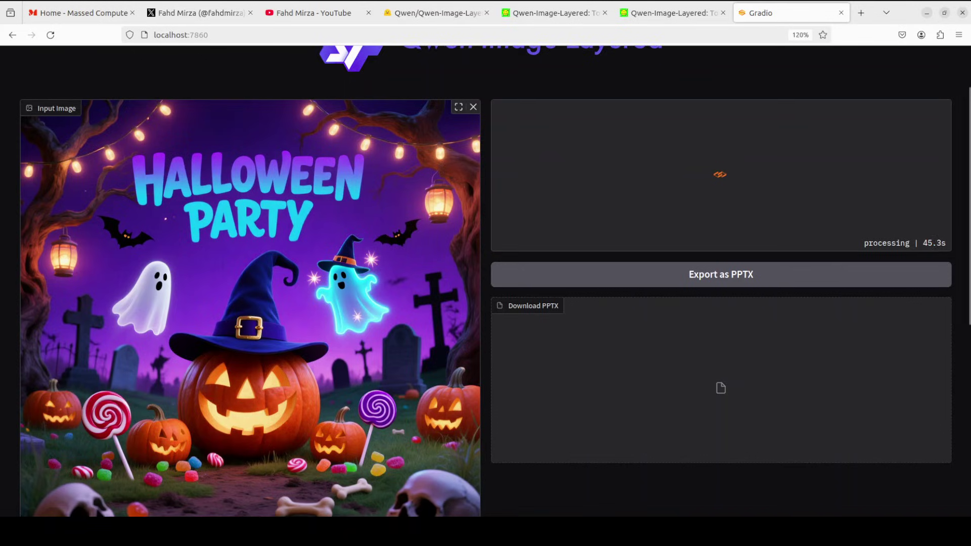
pyautogui.scroll(-3, 485, 283)
pyautogui.scroll(-3, 485, 283)
pyautogui.scroll(-3, 485, 283)
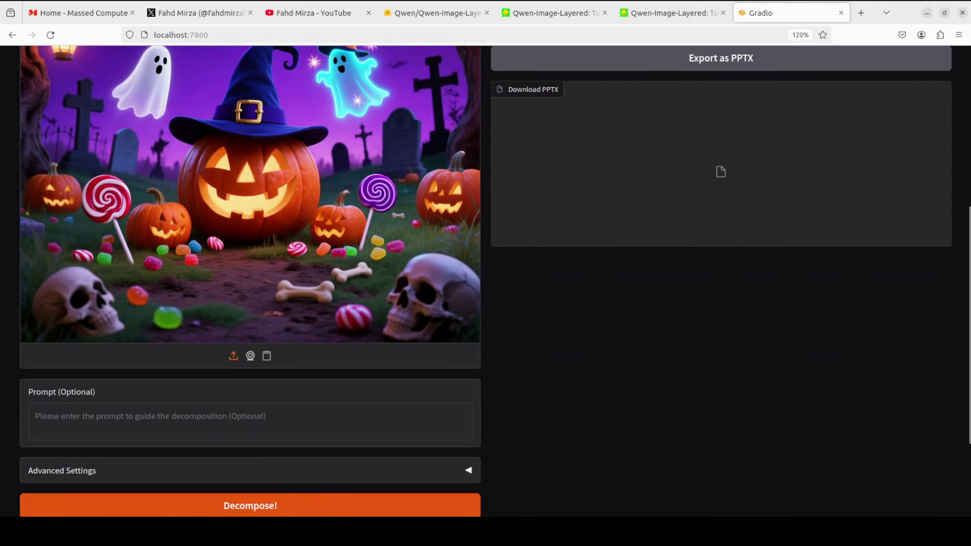
pyautogui.scroll(4, 485, 283)
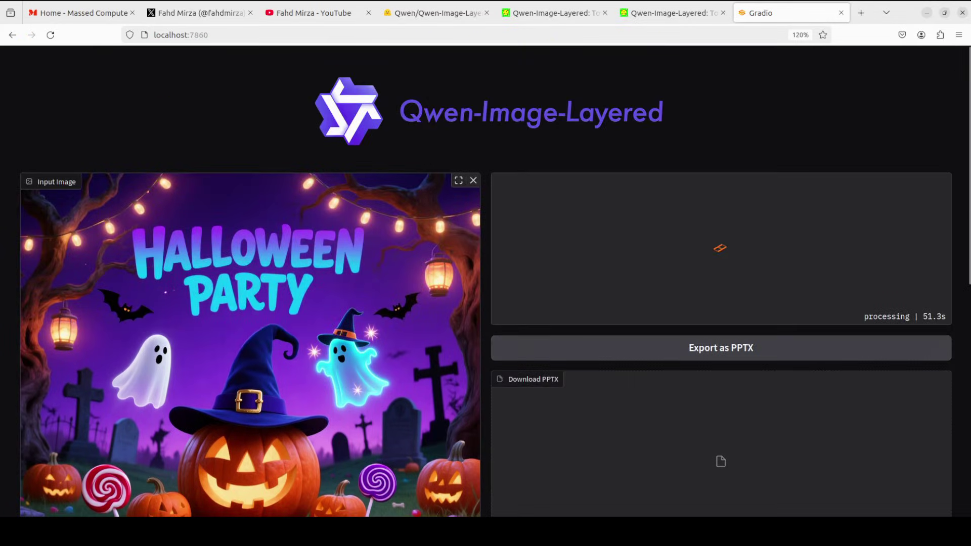
pyautogui.click(15, 128)
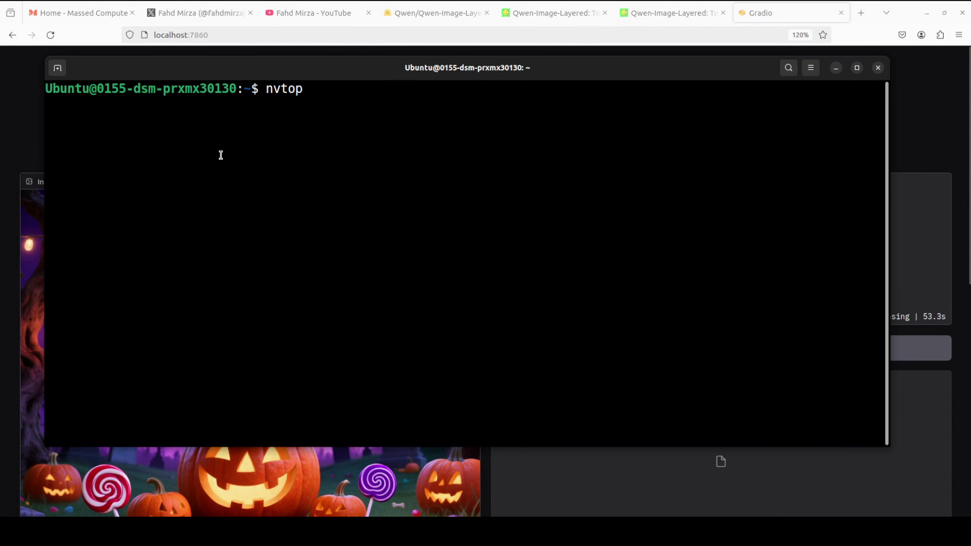
pyautogui.press('Return')
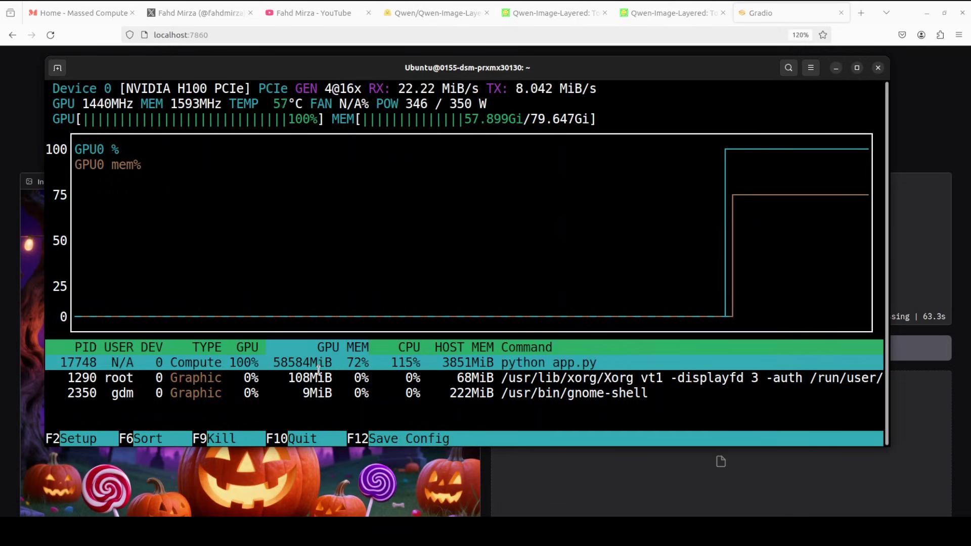
pyautogui.click(929, 94)
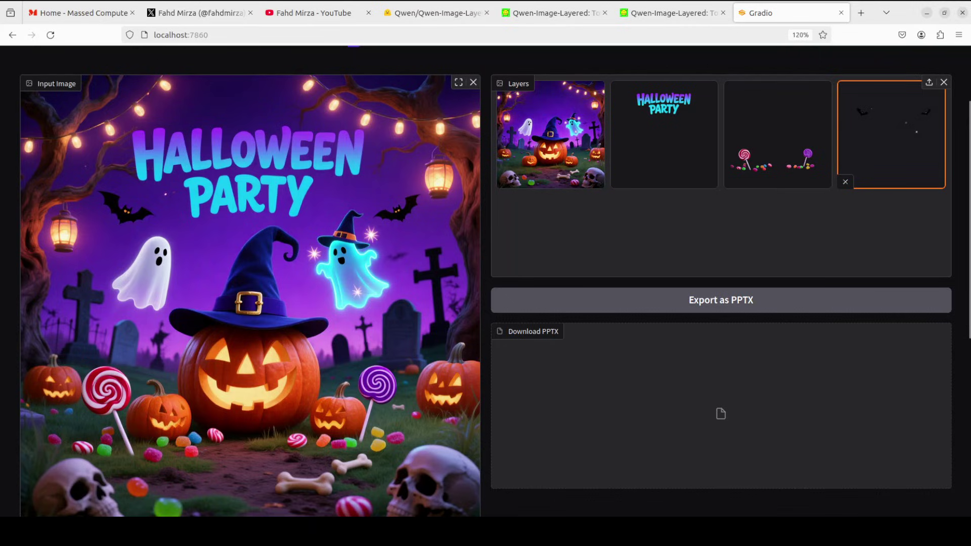
# Preview the bats, candy, HALLOWEEN PARTY text and background scene layers, then close the preview.
pyautogui.click(890, 139)
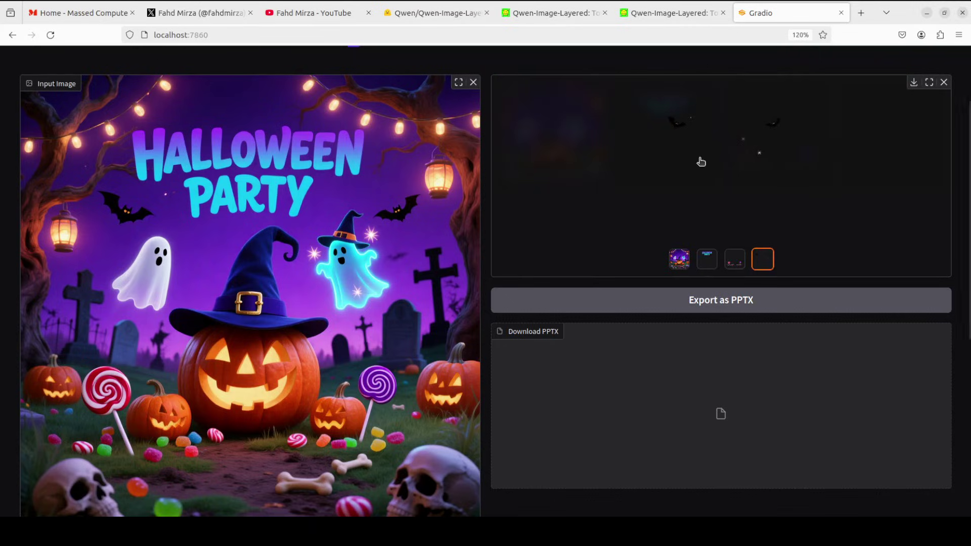
pyautogui.click(728, 260)
pyautogui.click(707, 259)
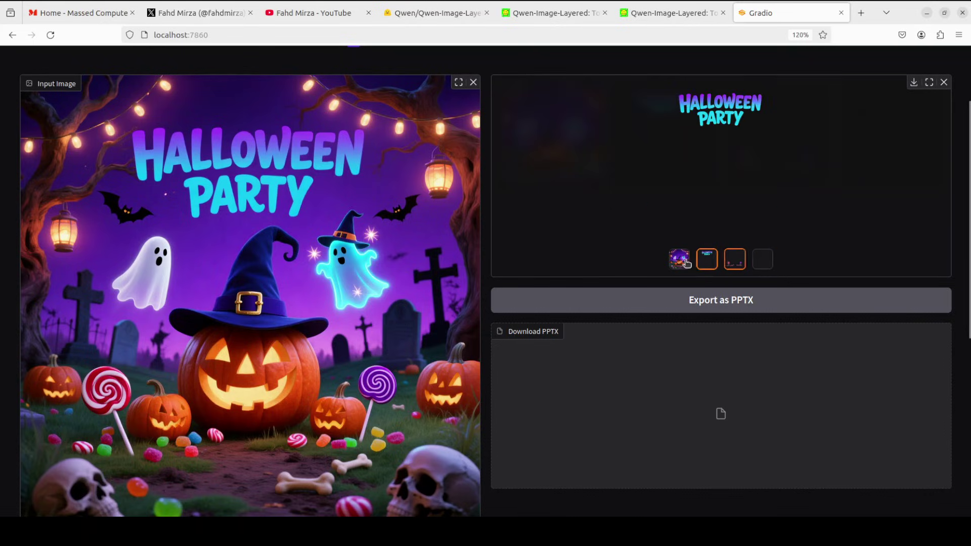
pyautogui.click(679, 261)
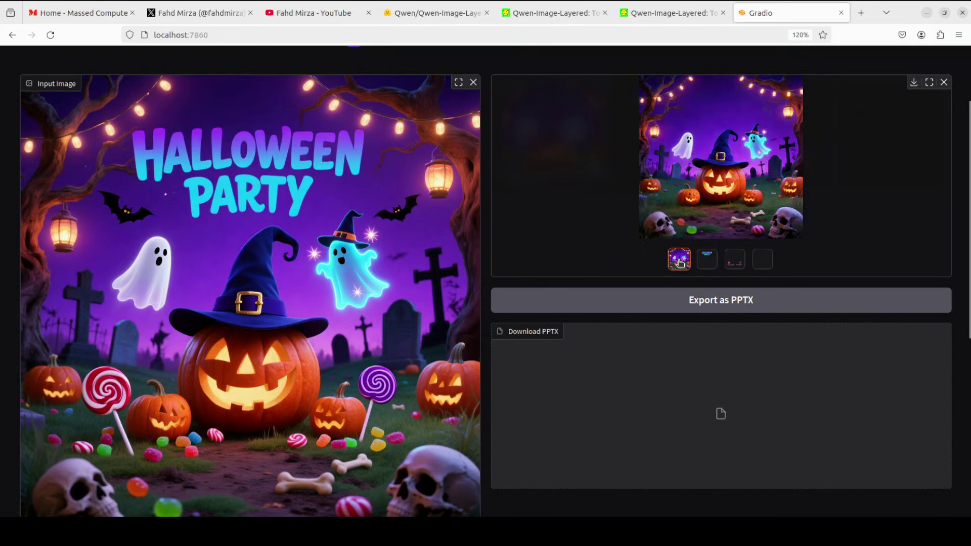
pyautogui.click(944, 83)
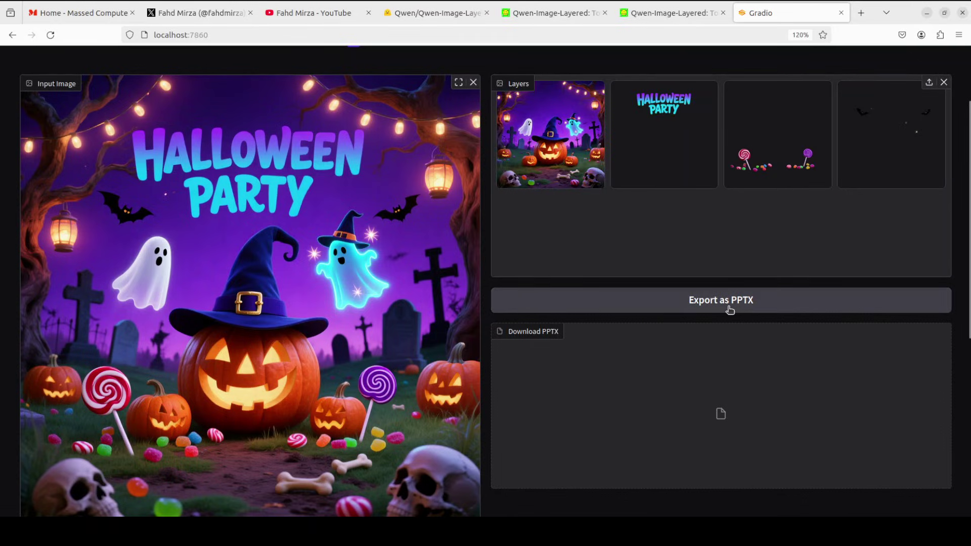
# Clear the Halloween image from Input Image and scroll back to the top of the app.
pyautogui.click(474, 83)
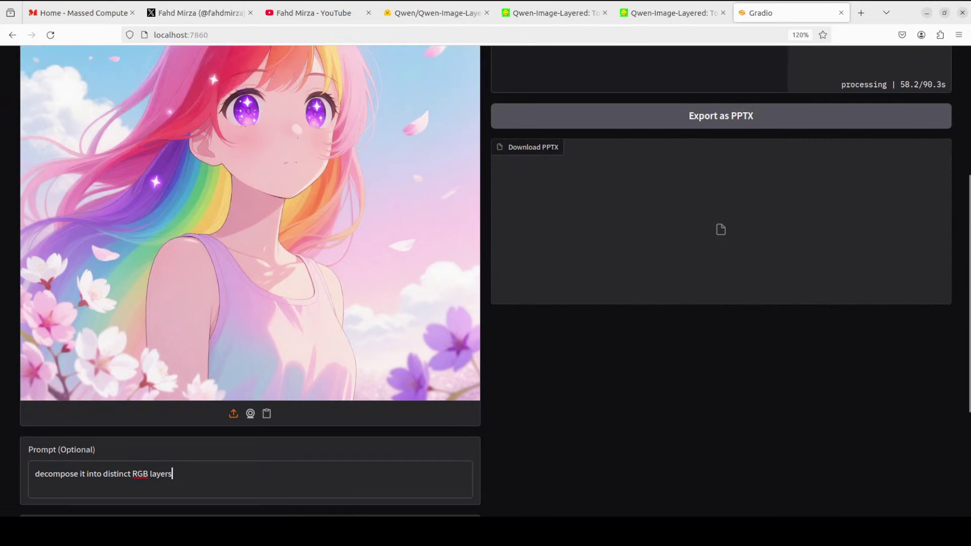
pyautogui.scroll(3, 486, 282)
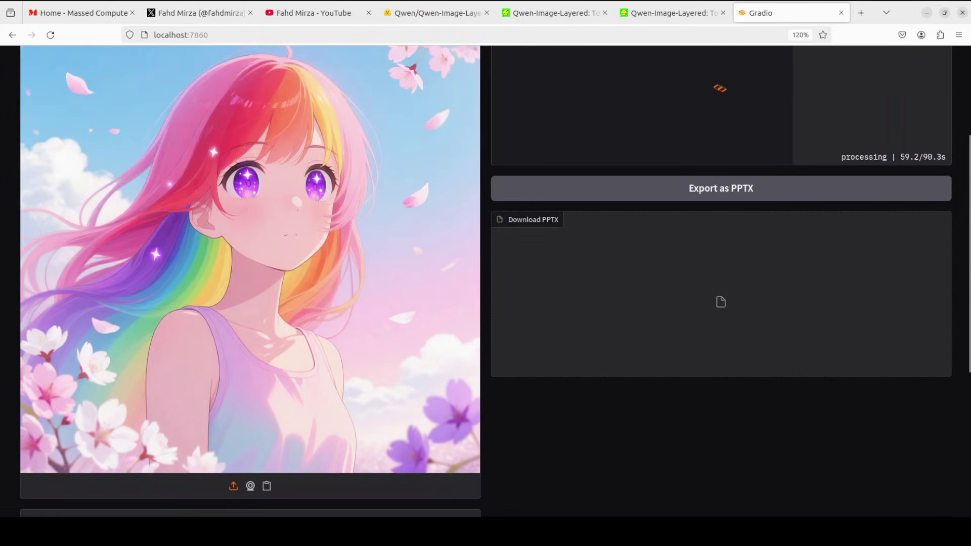
pyautogui.scroll(2, 486, 282)
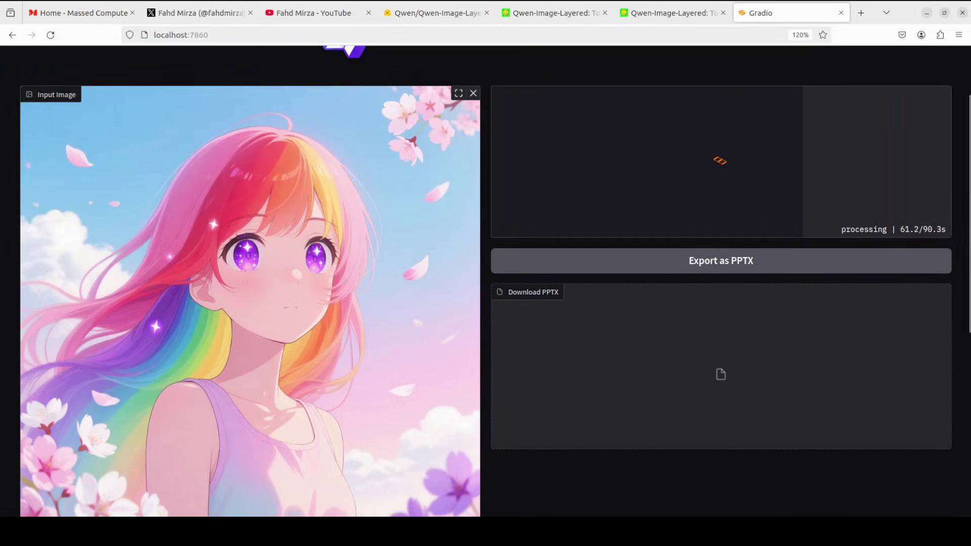
# Switch to the arXiv paper tab showing Figure 4's VLD-MMDiT architecture on page 6.
pyautogui.click(673, 13)
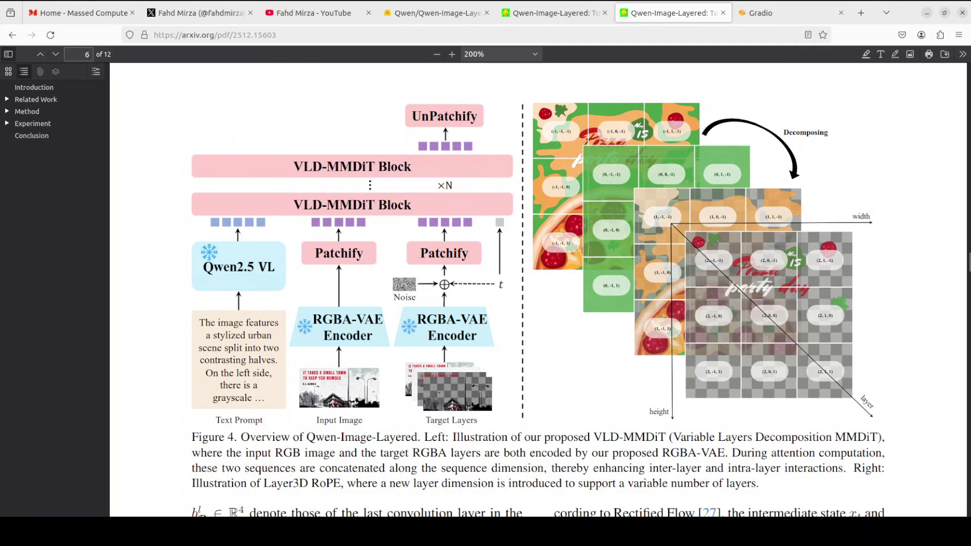
# Read the Hugging Face model card down to the Editability figures, highlighting the Qwen-Image-Edit mention.
pyautogui.click(432, 13)
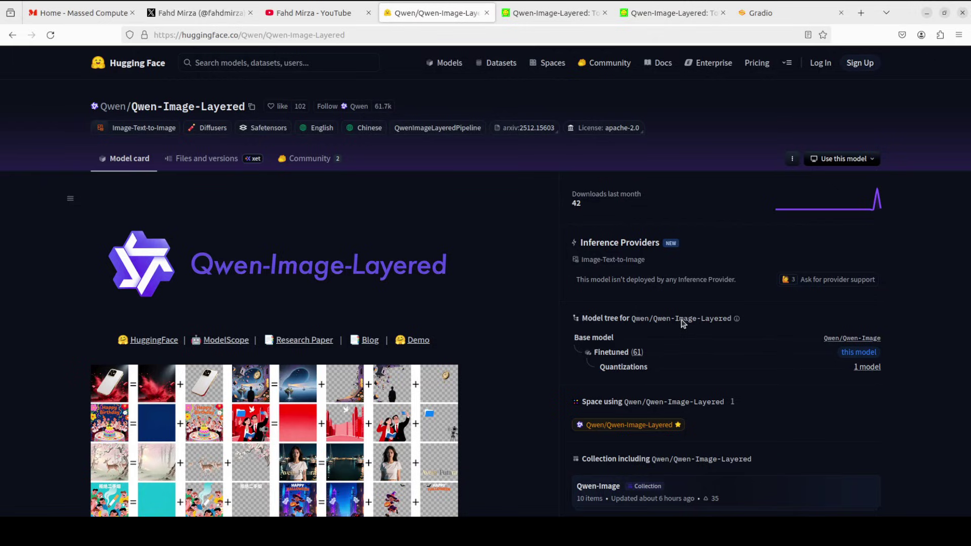
pyautogui.scroll(-15, 601, 359)
pyautogui.scroll(-10, 430, 344)
pyautogui.scroll(2, 429, 342)
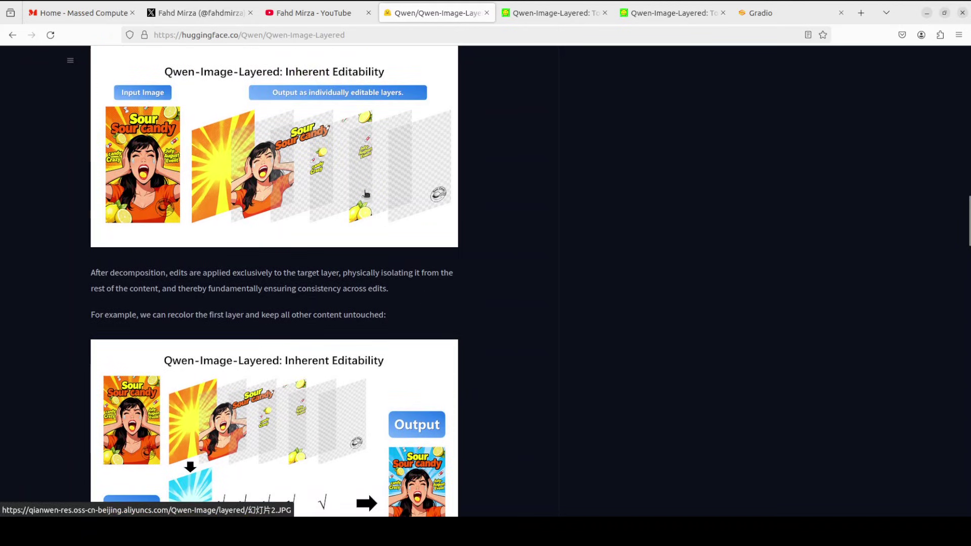
pyautogui.scroll(-8, 364, 281)
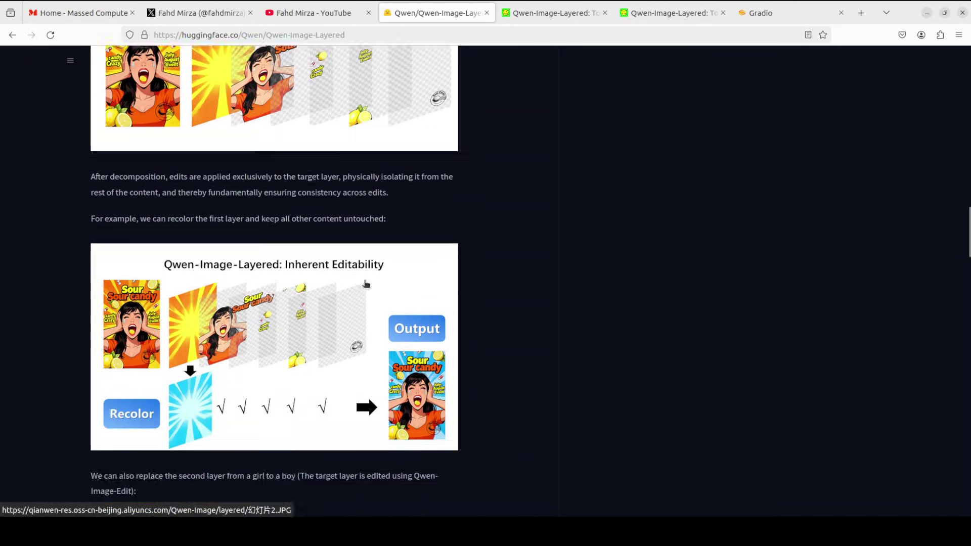
pyautogui.scroll(-2, 365, 283)
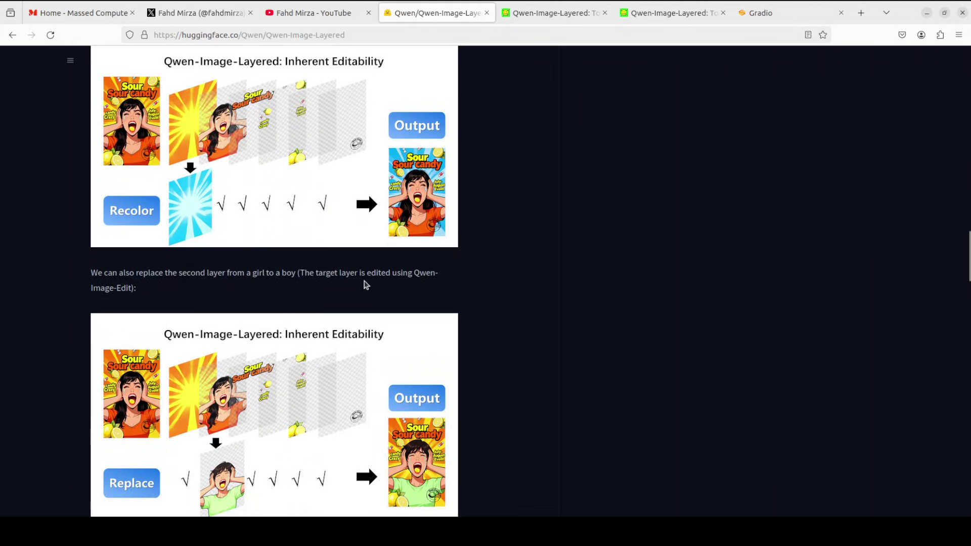
pyautogui.scroll(-6, 284, 287)
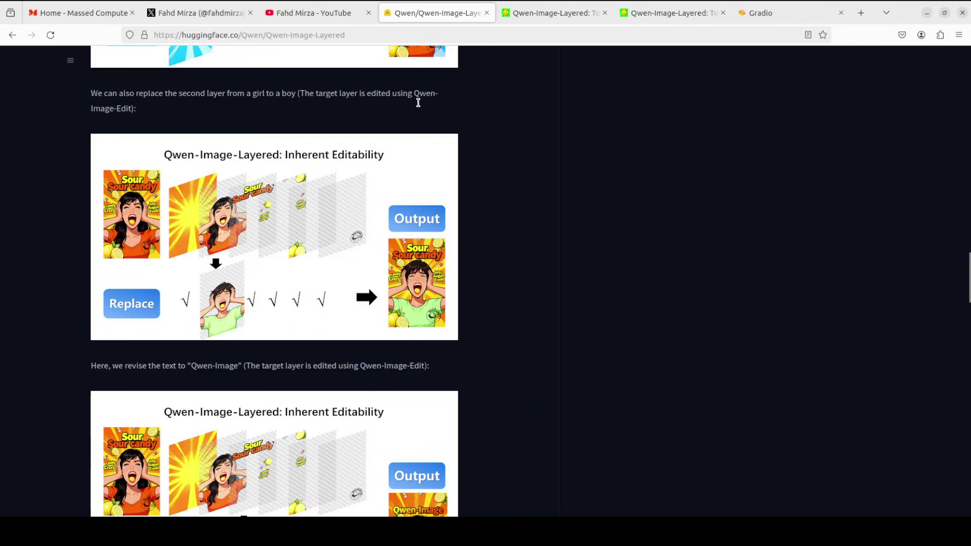
pyautogui.moveTo(414, 94); pyautogui.dragTo(423, 108)
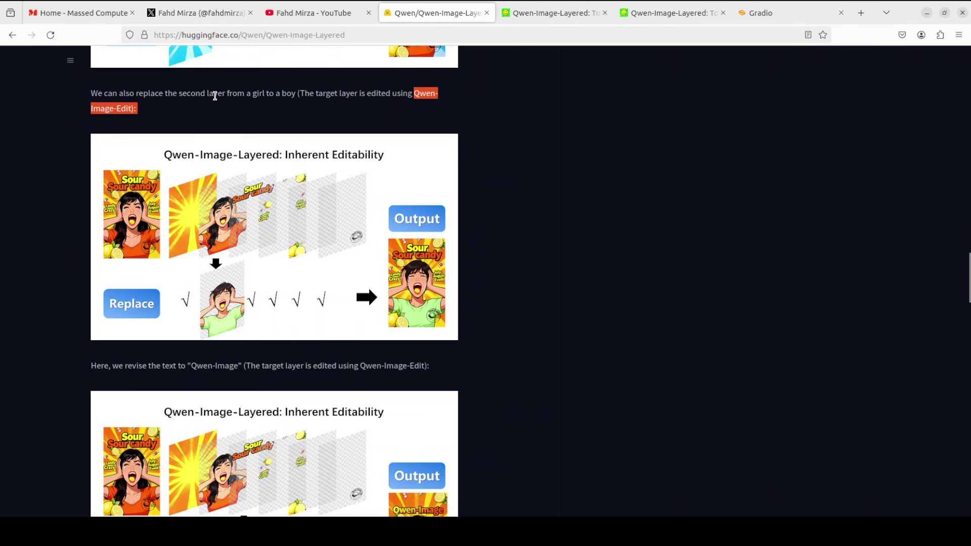
pyautogui.scroll(-2, 481, 296)
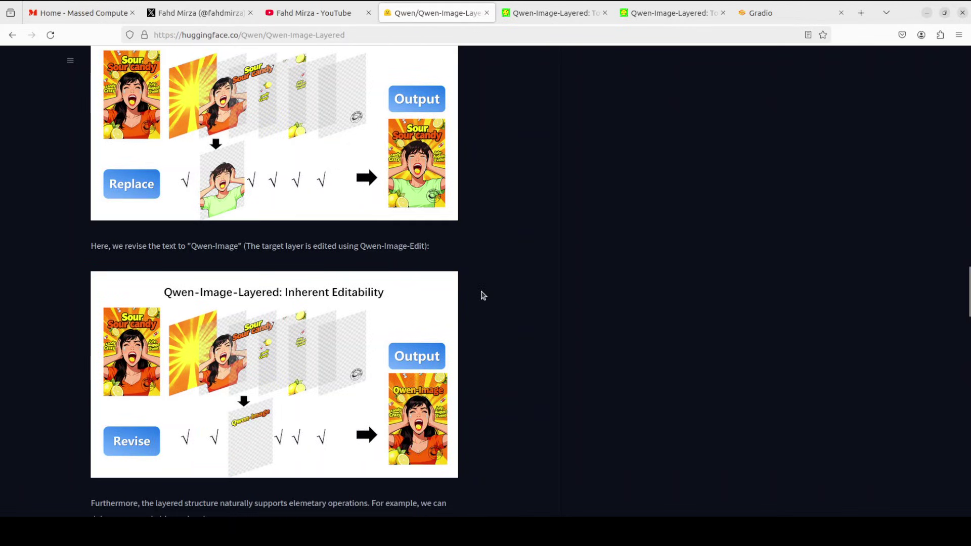
pyautogui.scroll(-1, 482, 296)
pyautogui.scroll(3, 481, 293)
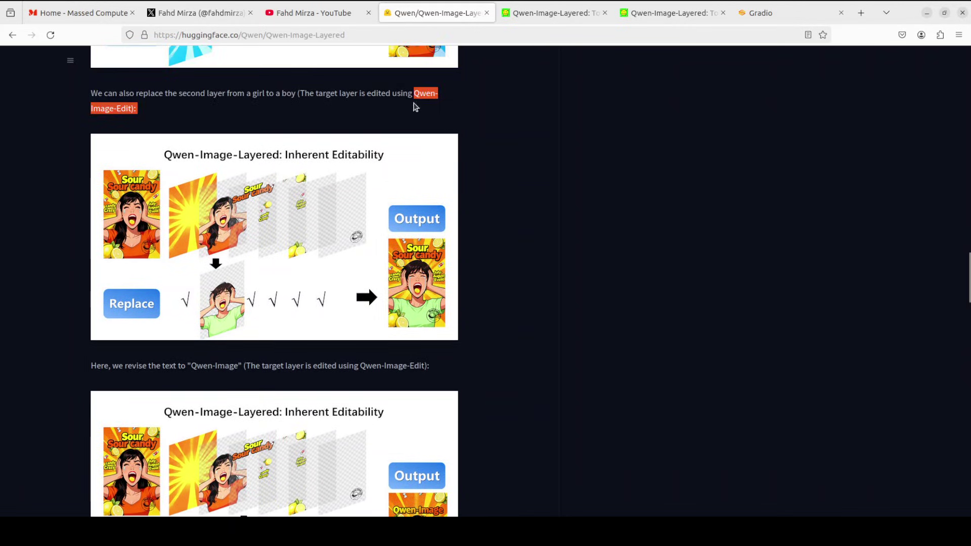
# Glance at the YouTube qwen-image-edit search and arXiv tabs, then move to the Gradio app.
pyautogui.click(314, 12)
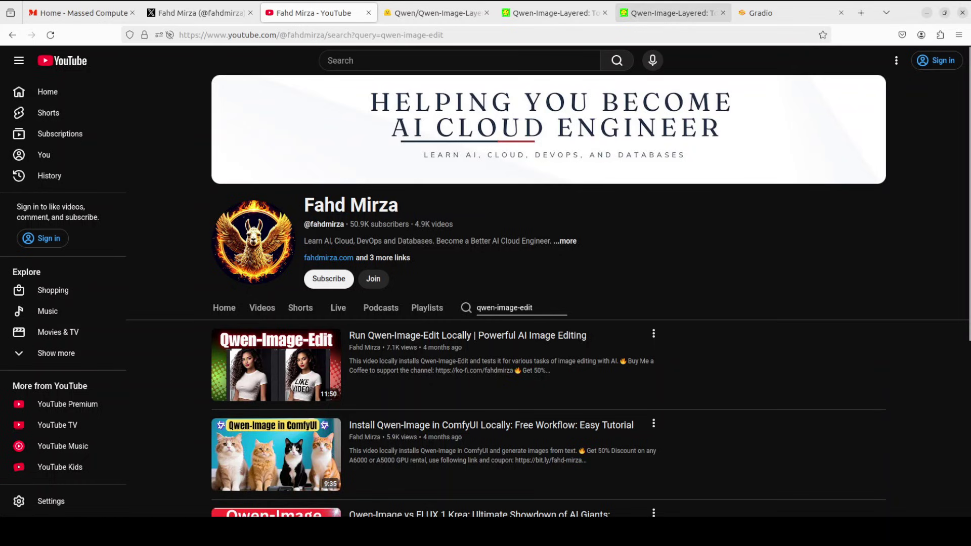
pyautogui.click(652, 14)
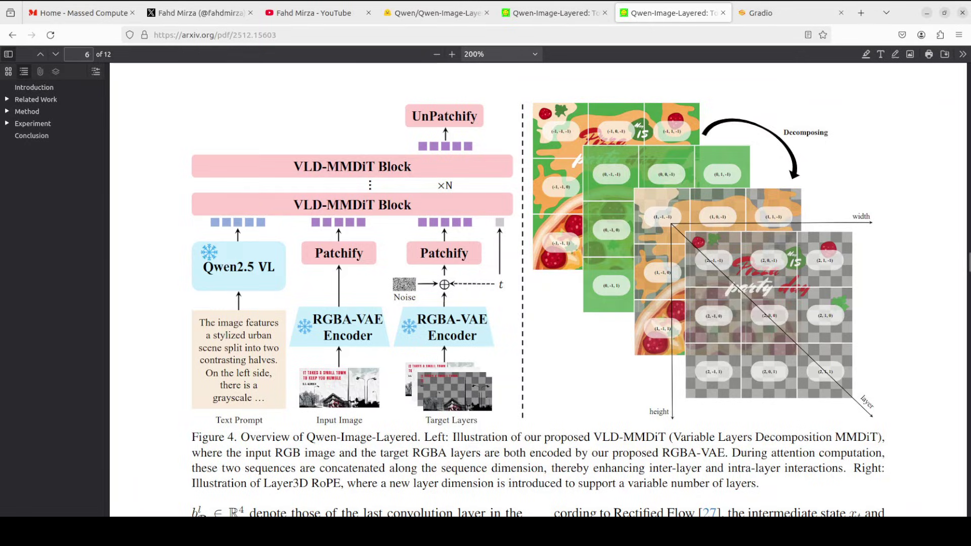
pyautogui.hotkey('ctrl', 'Tab')
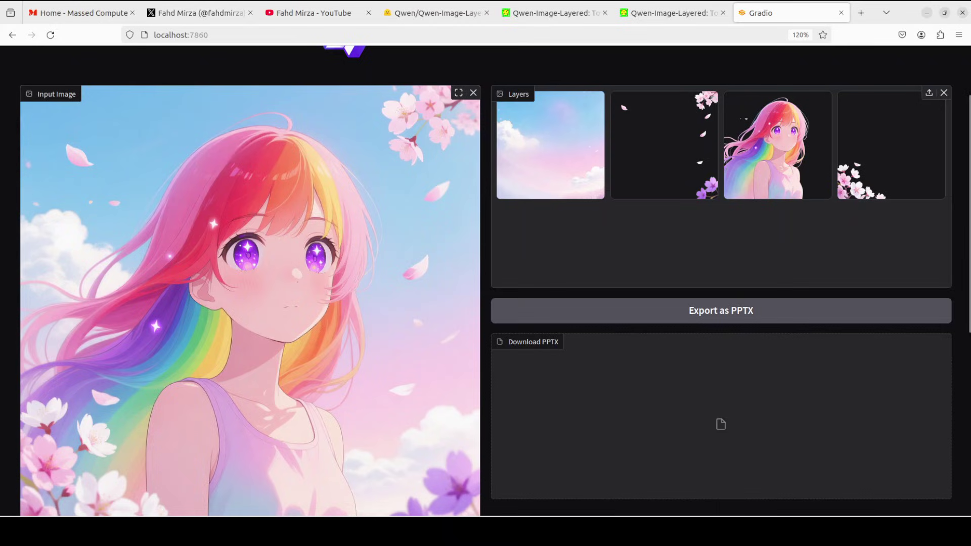
# Preview the anime image's sky, girl and cherry blossoms layers in the Layers gallery.
pyautogui.click(553, 168)
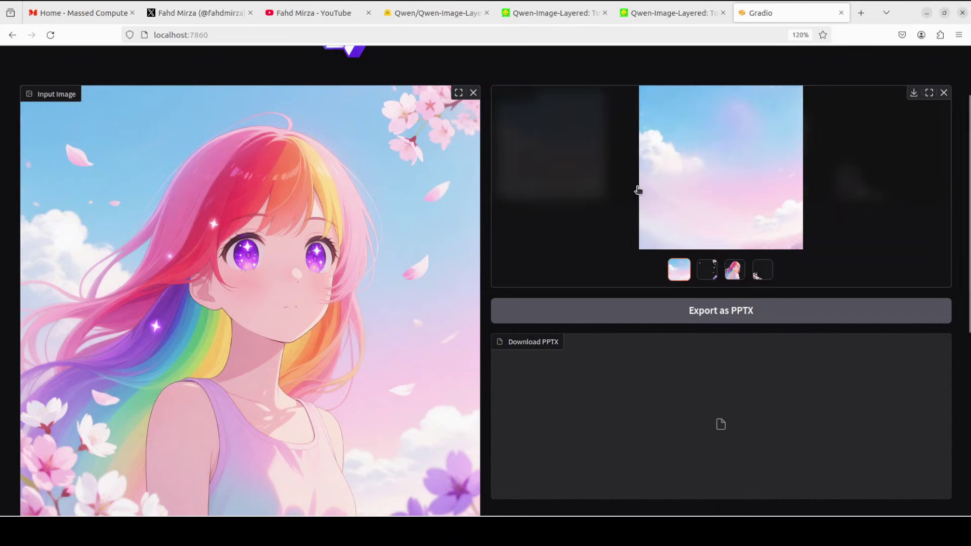
pyautogui.click(944, 93)
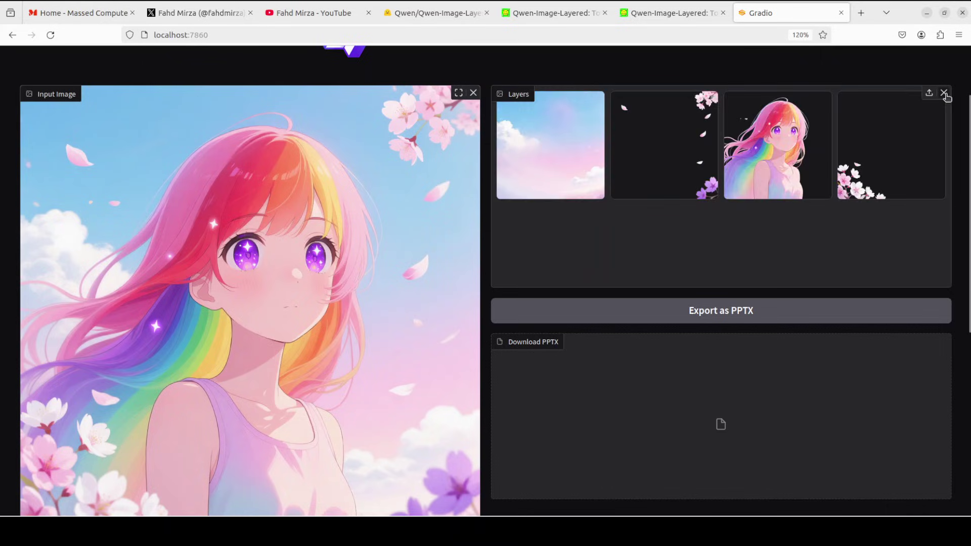
pyautogui.click(783, 151)
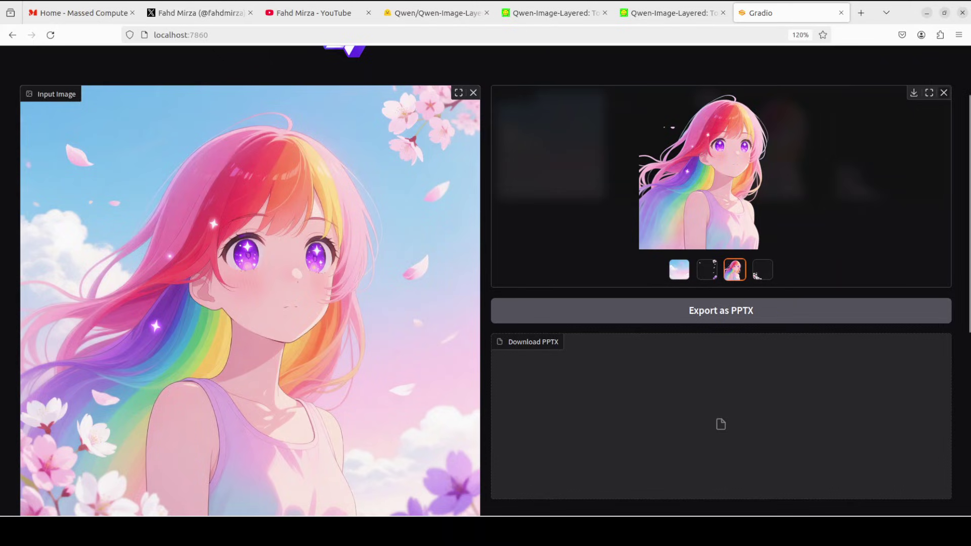
pyautogui.click(760, 275)
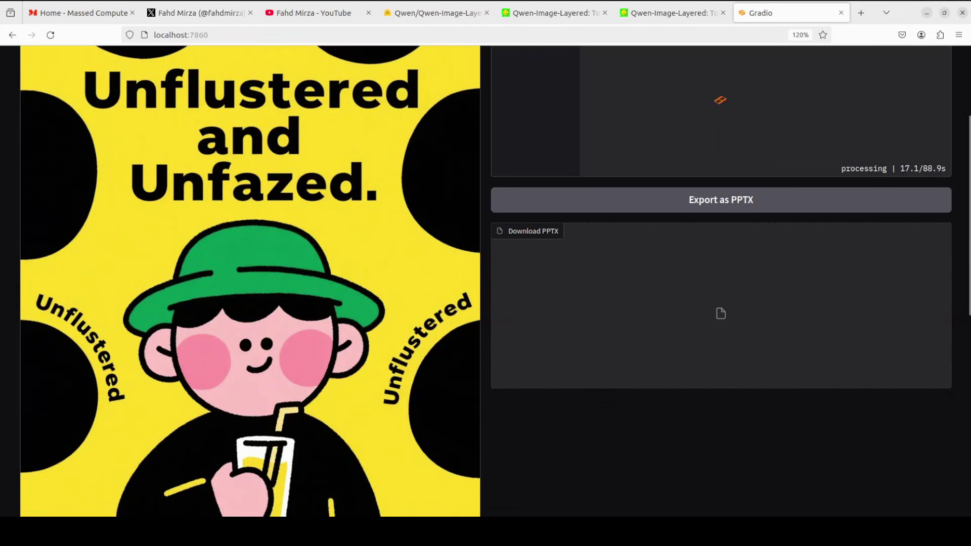
# Bring the nvtop GPU monitor in front of the browser while decomposition runs.
pyautogui.hotkey('alt', 'Tab')
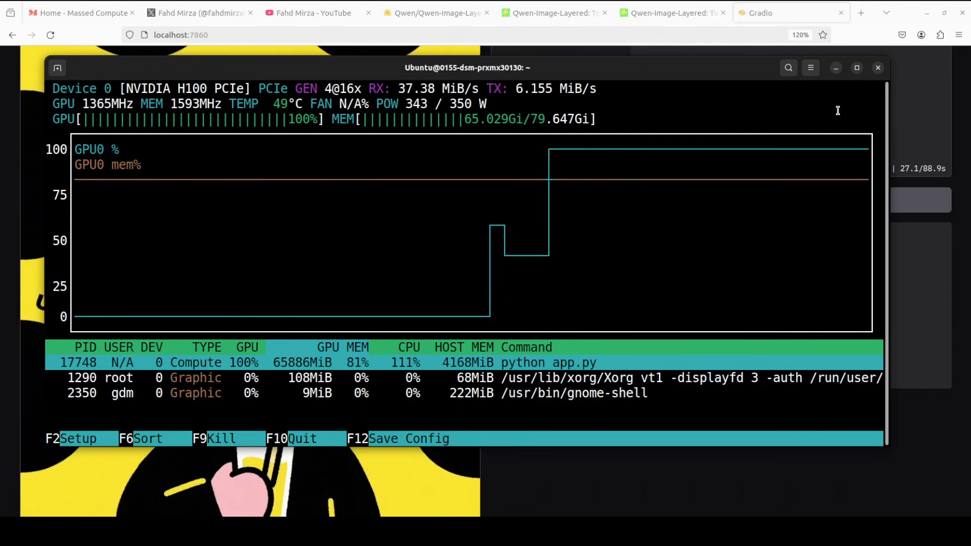
# Minimize nvtop after checking the H100 at full load, returning to Firefox.
pyautogui.click(834, 68)
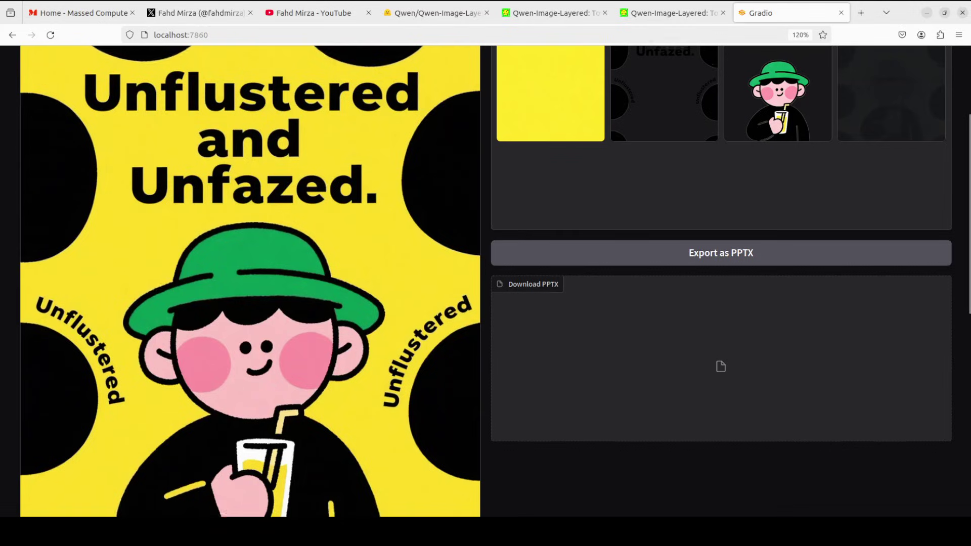
# Inspect the poster's character, yellow background and text layers.
pyautogui.scroll(2, 485, 281)
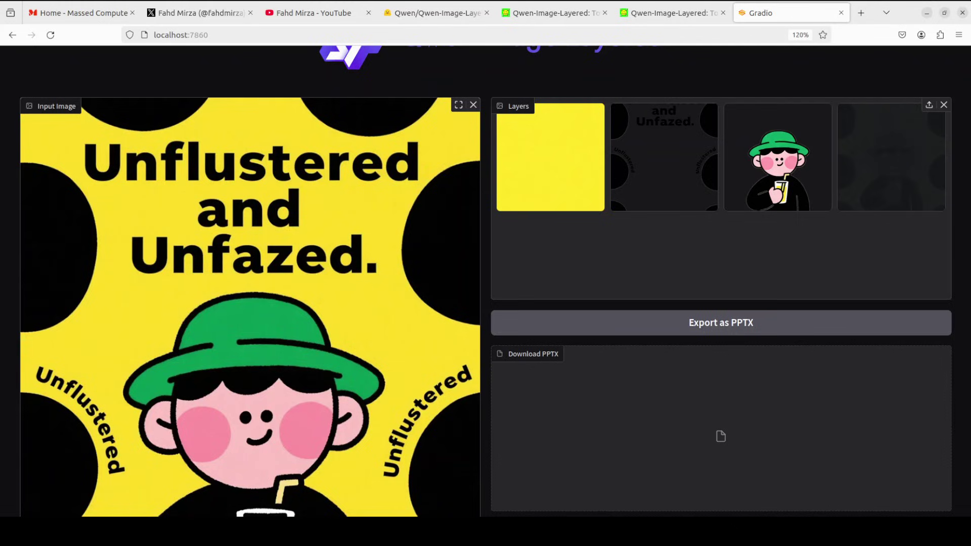
pyautogui.click(777, 157)
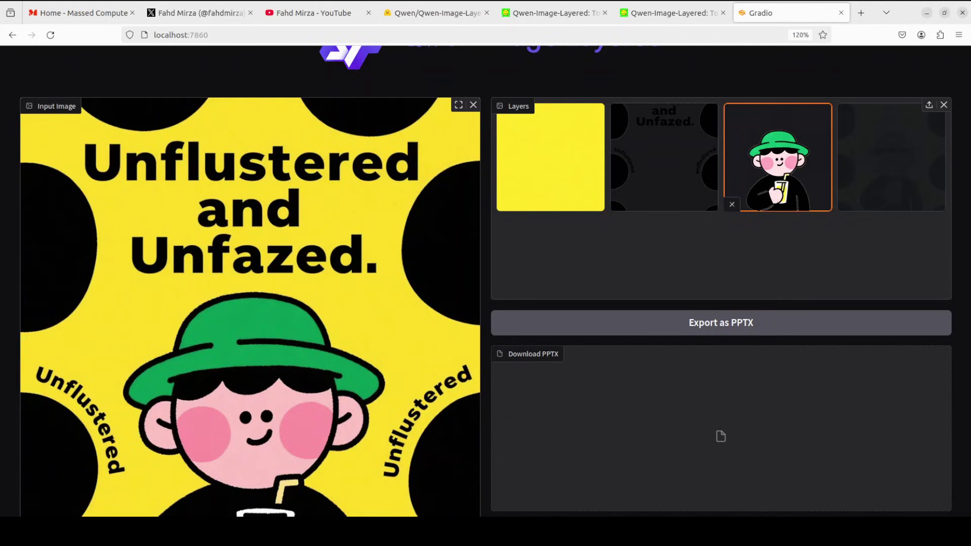
pyautogui.press('Left')
pyautogui.press('Left')
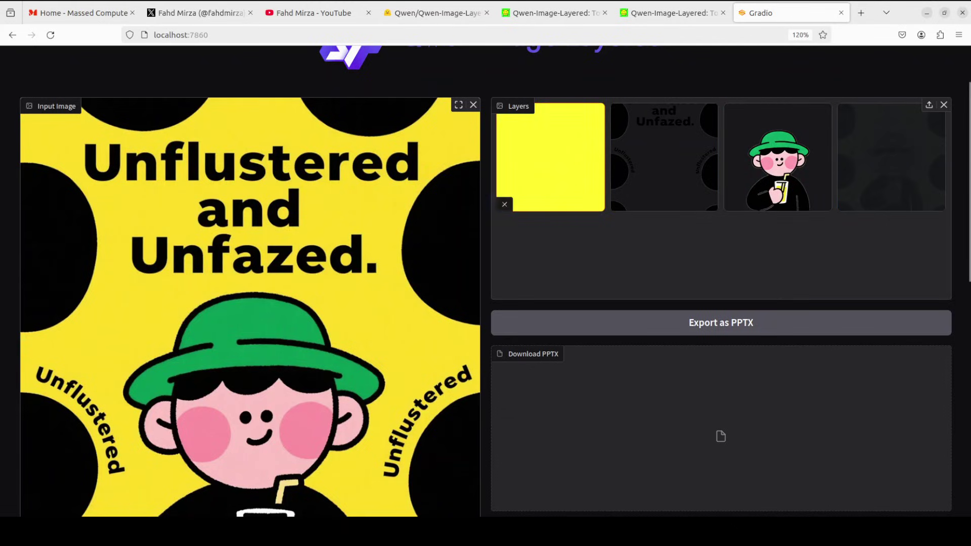
pyautogui.click(640, 153)
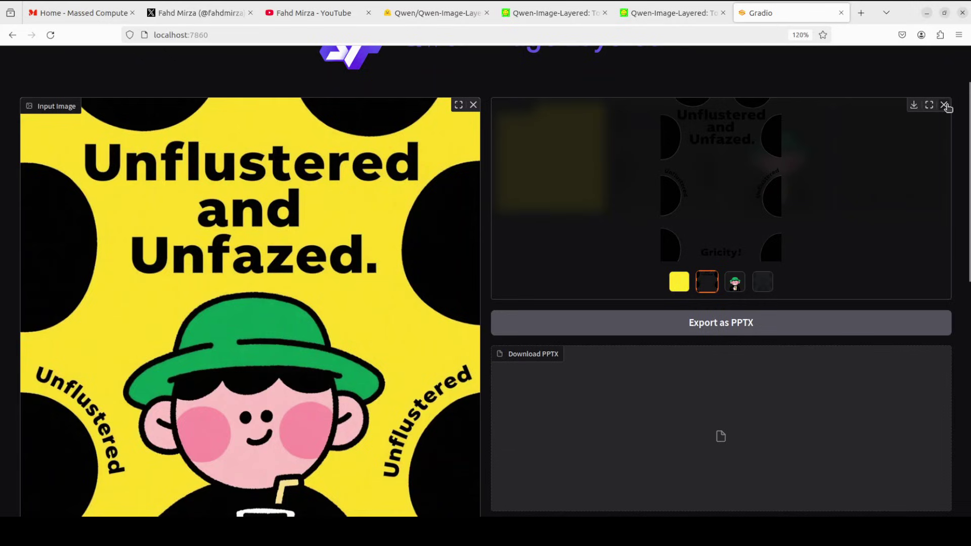
pyautogui.click(944, 105)
# Check the nearly empty fourth layer, then download the character layer as image.png.
pyautogui.click(879, 264)
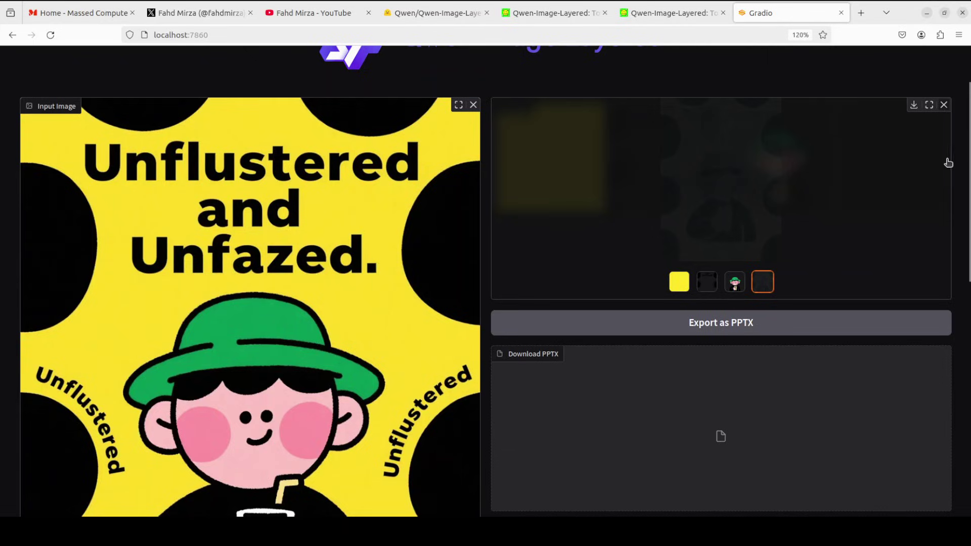
pyautogui.click(944, 105)
pyautogui.click(773, 171)
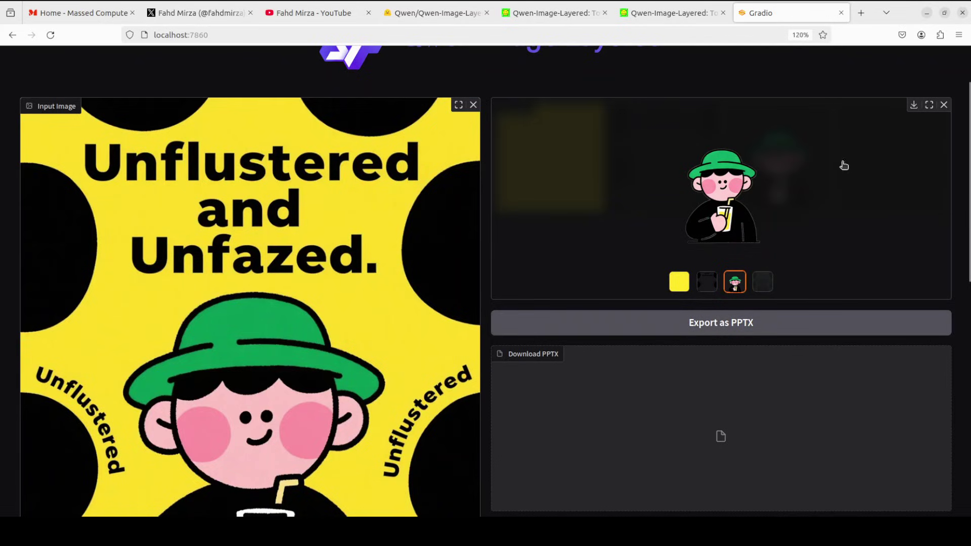
pyautogui.click(914, 105)
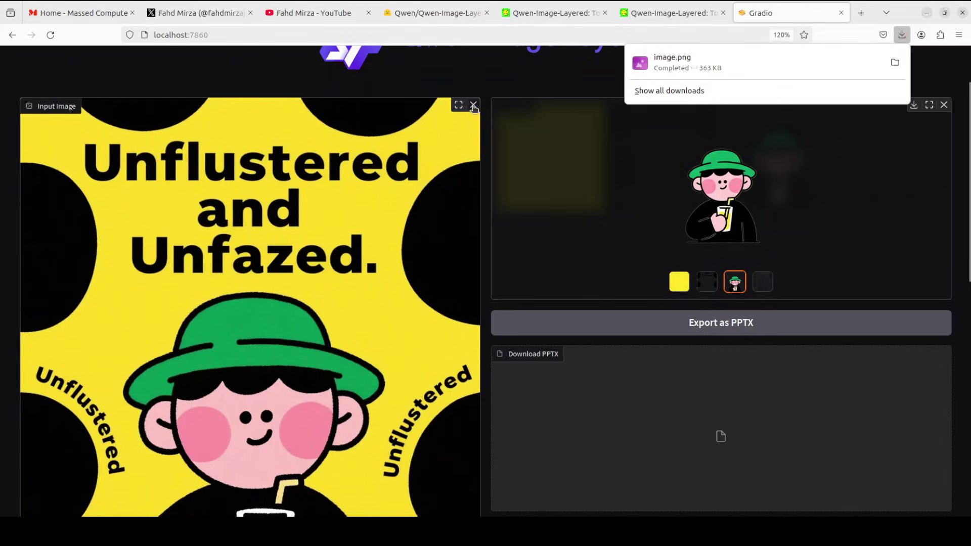
# Replace the input image with image.png from the Downloads folder.
pyautogui.click(472, 107)
pyautogui.click(259, 239)
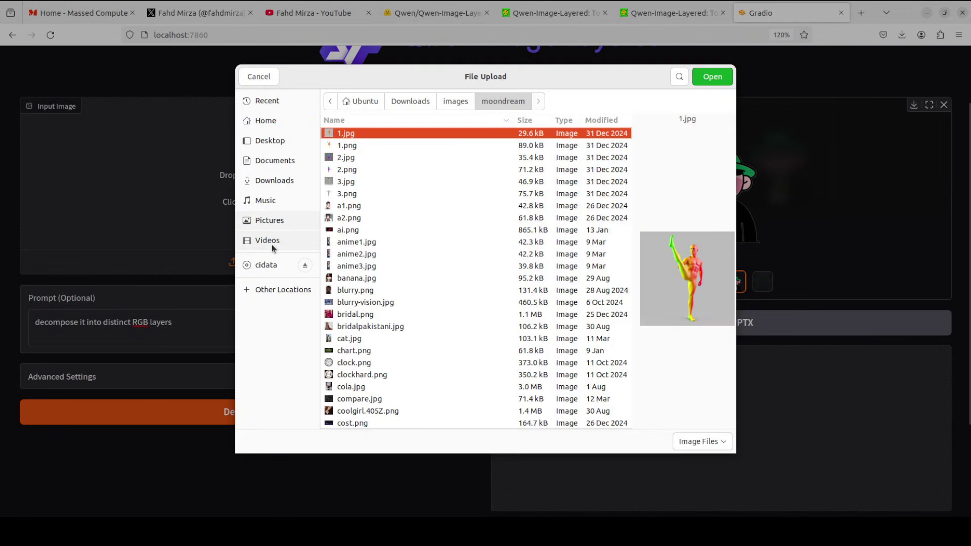
pyautogui.click(275, 181)
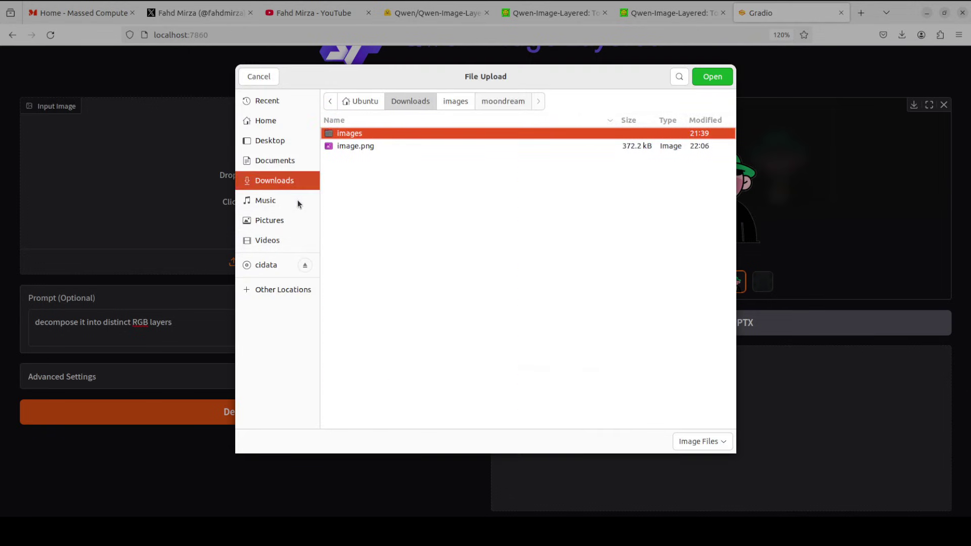
pyautogui.doubleClick(355, 145)
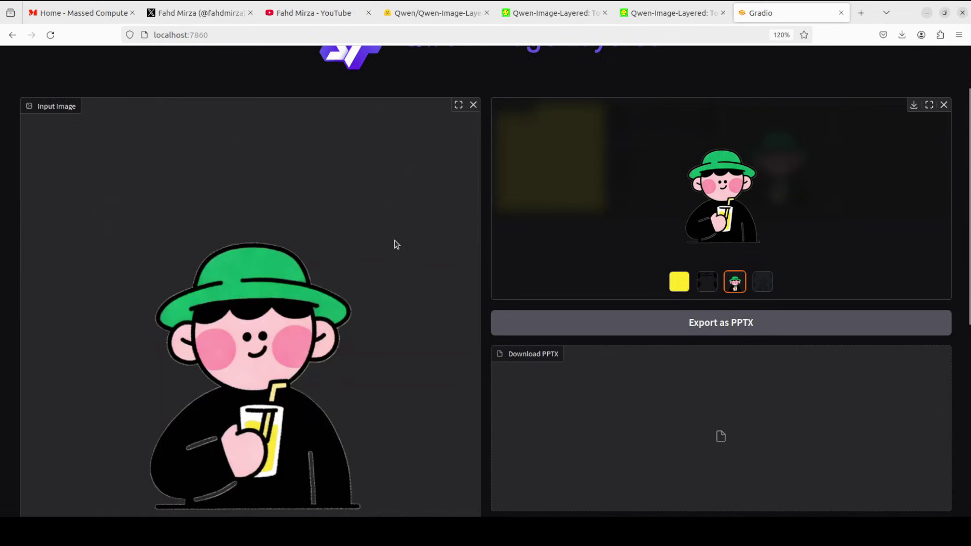
# Clear the previous Layers output, empty the prompt, and start decomposing the character.
pyautogui.click(943, 105)
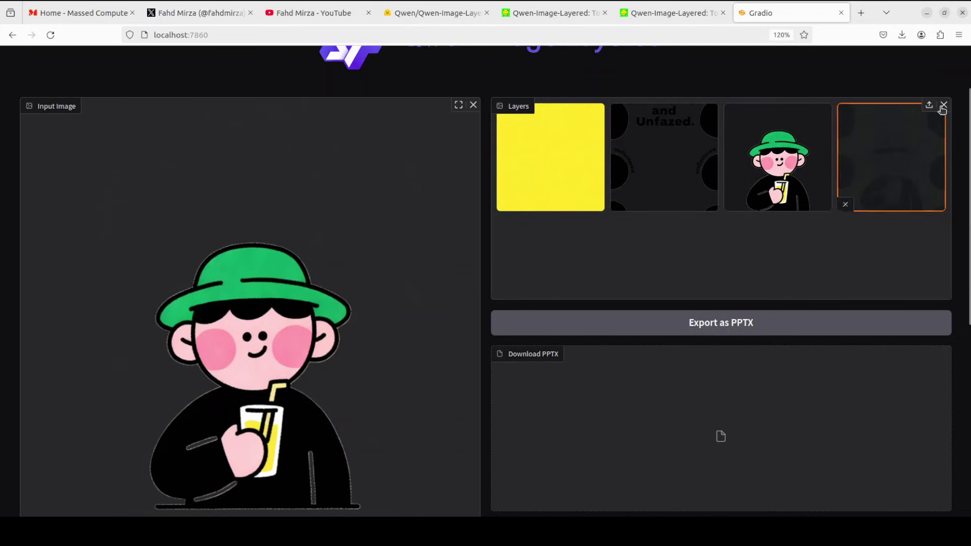
pyautogui.click(944, 107)
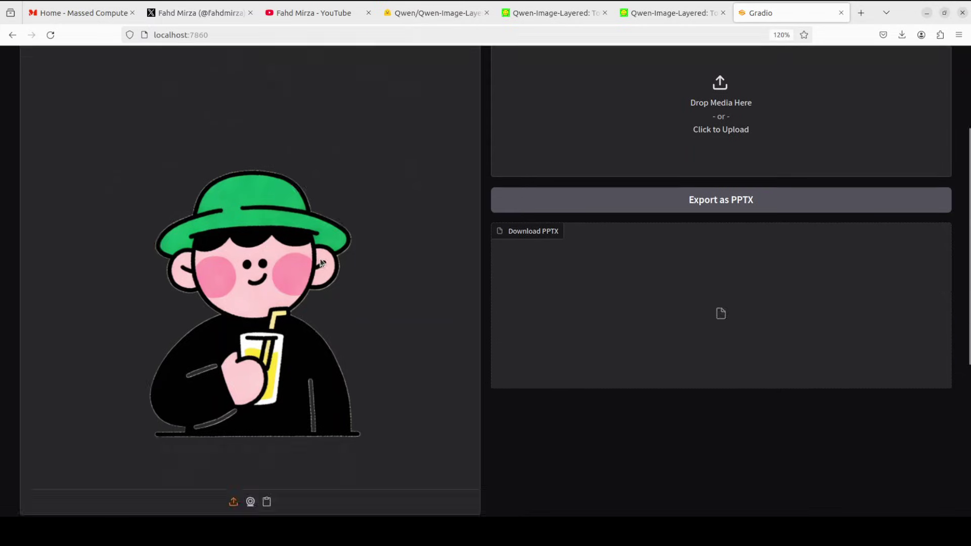
pyautogui.scroll(-5, 321, 262)
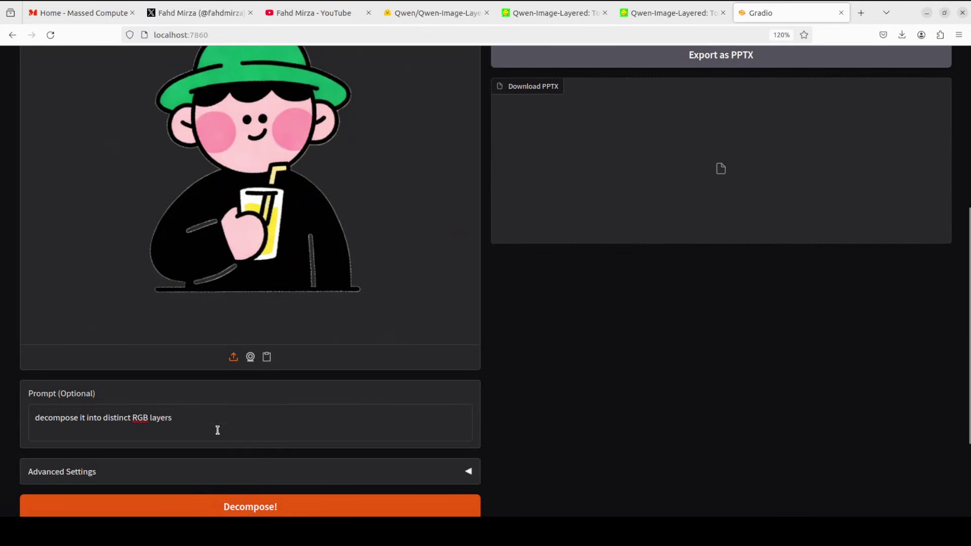
pyautogui.moveTo(182, 418); pyautogui.dragTo(34, 417)
pyautogui.press('BackSpace')
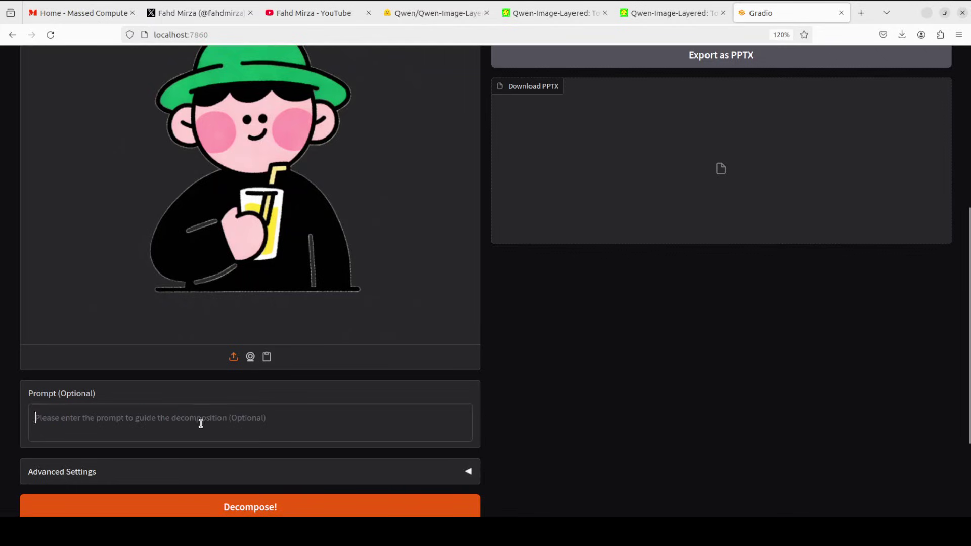
pyautogui.click(249, 507)
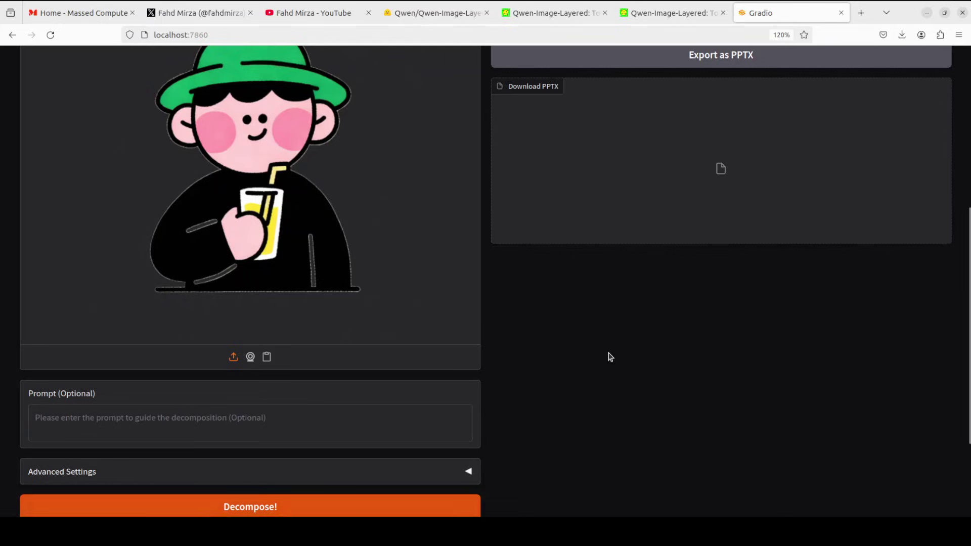
pyautogui.scroll(3, 638, 354)
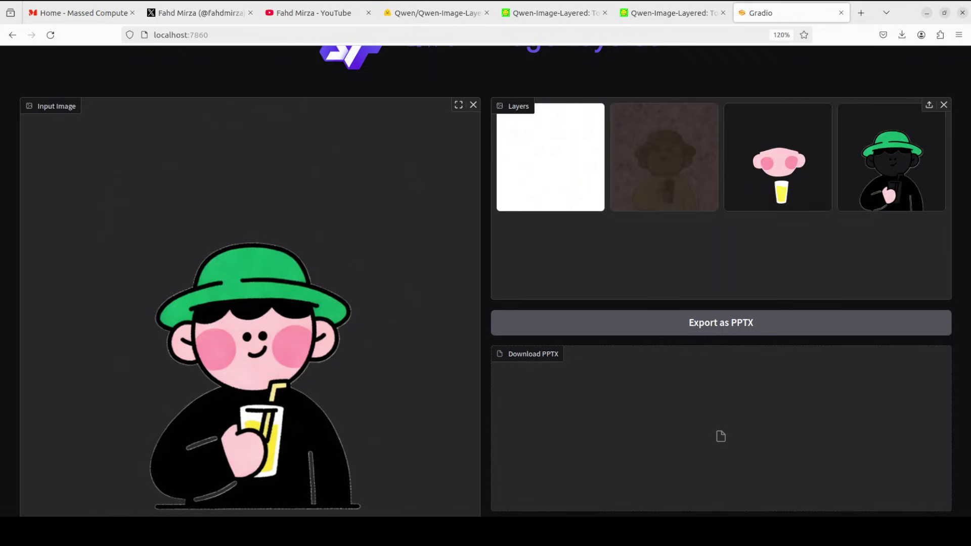
# Preview the faint silhouette, pink face-and-glass, and hat-and-body layers, then return to the grid.
pyautogui.click(639, 189)
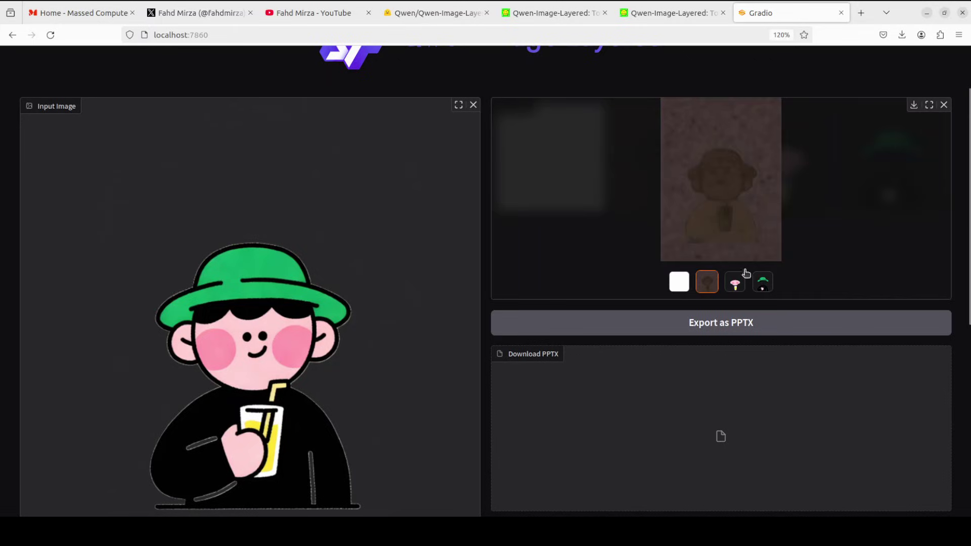
pyautogui.click(735, 284)
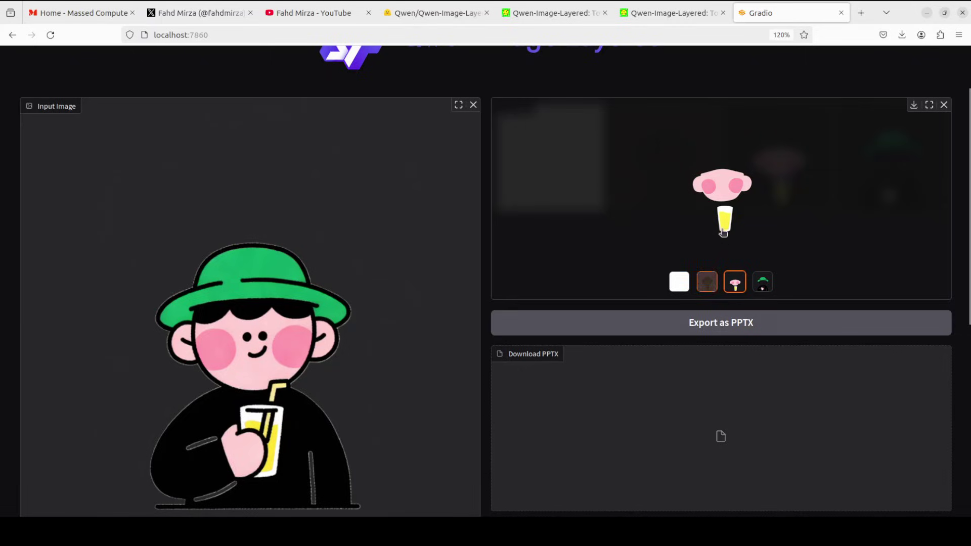
pyautogui.click(764, 286)
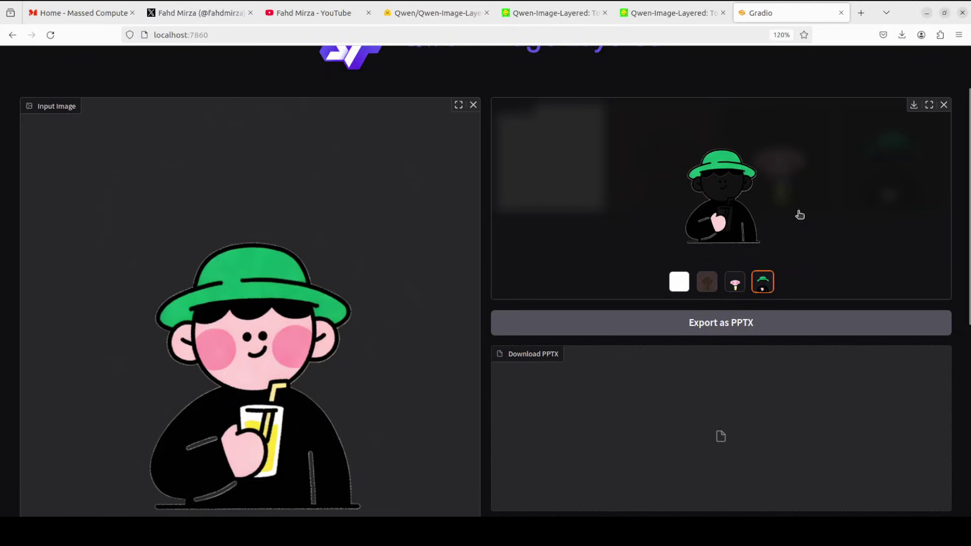
pyautogui.click(944, 105)
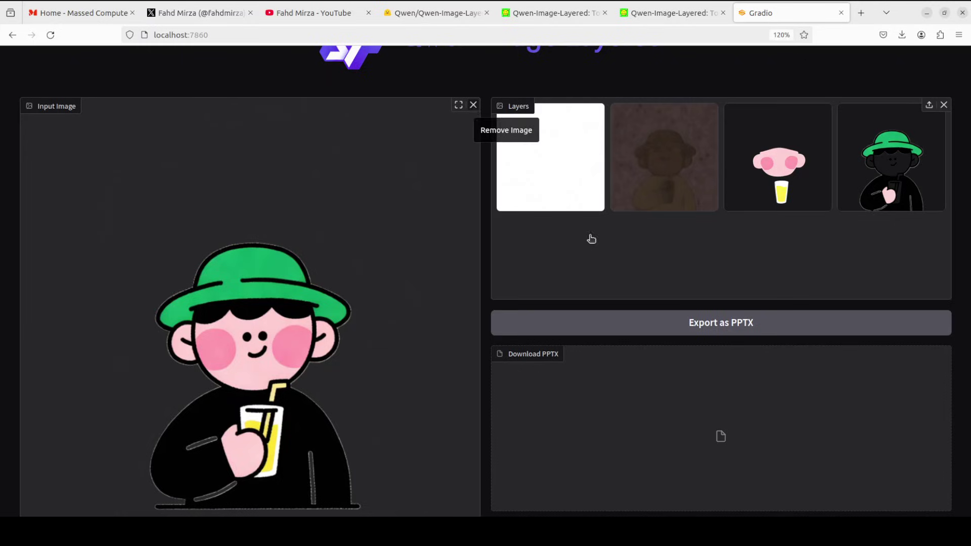
# Scroll to the top of the app and switch to the YouTube qwen-image-edit search results.
pyautogui.scroll(3, 663, 250)
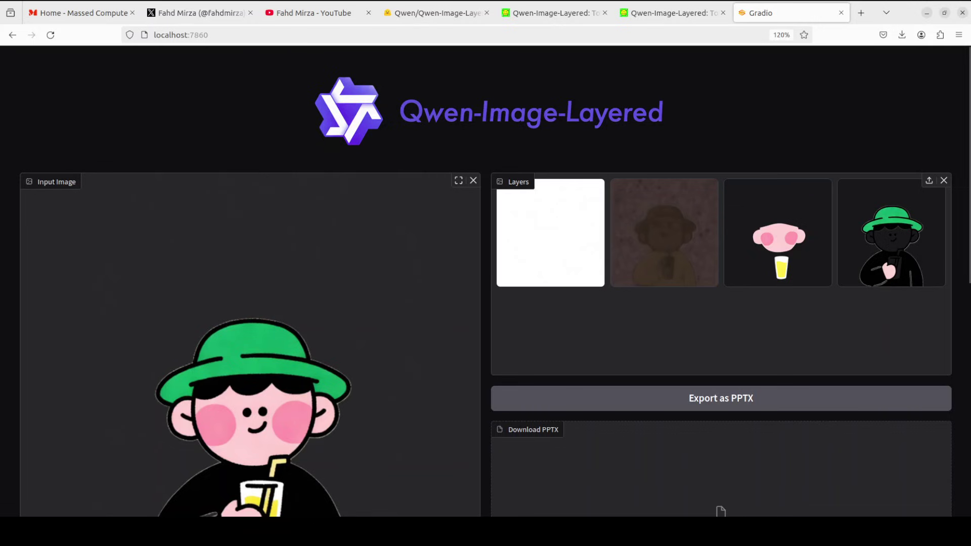
pyautogui.click(289, 14)
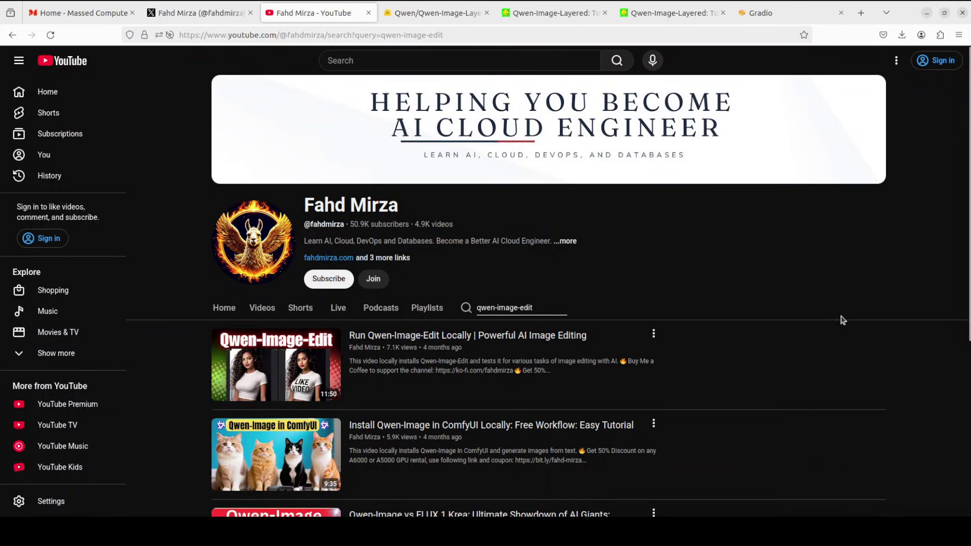
# Switch to the tab with the channel creator's X profile.
pyautogui.click(174, 13)
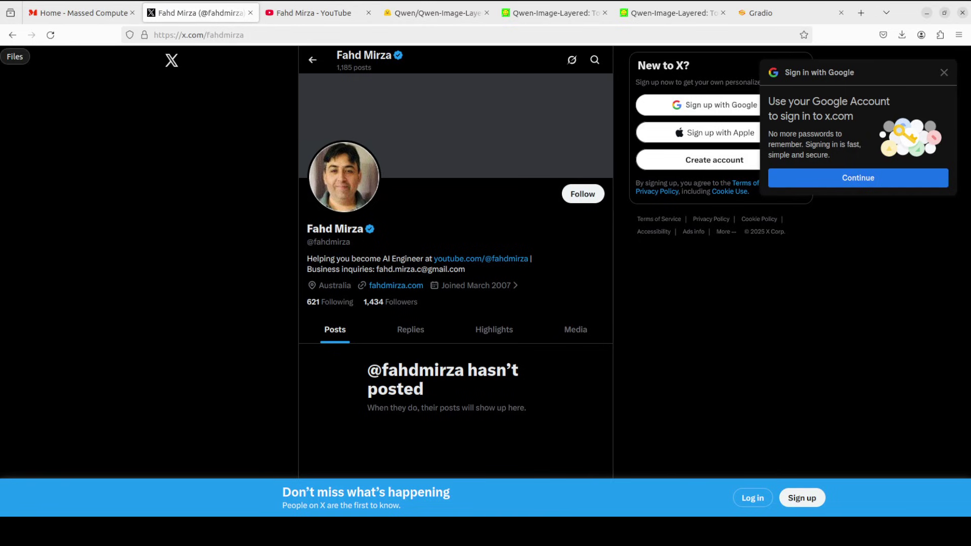